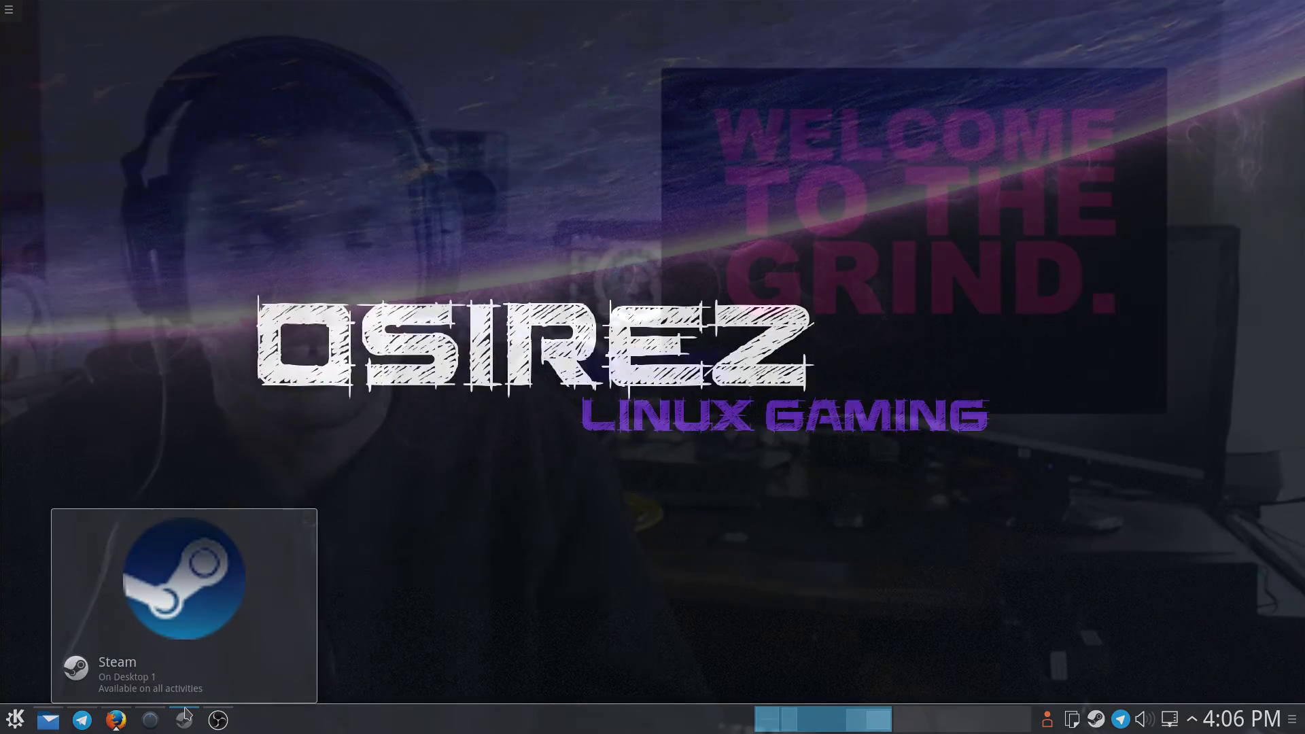
In Firefox, search for 'ats mods' and open the atsmods.lt result
click(183, 719)
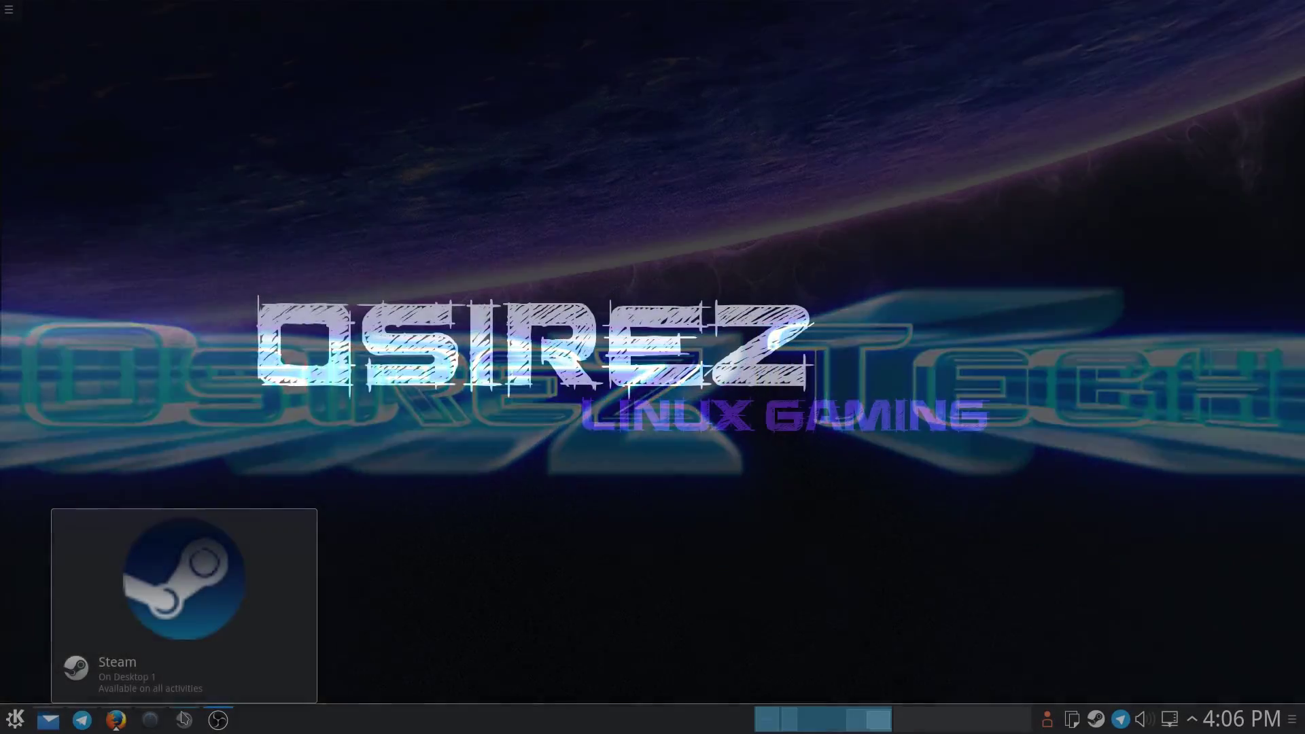
mouse_move(129, 720)
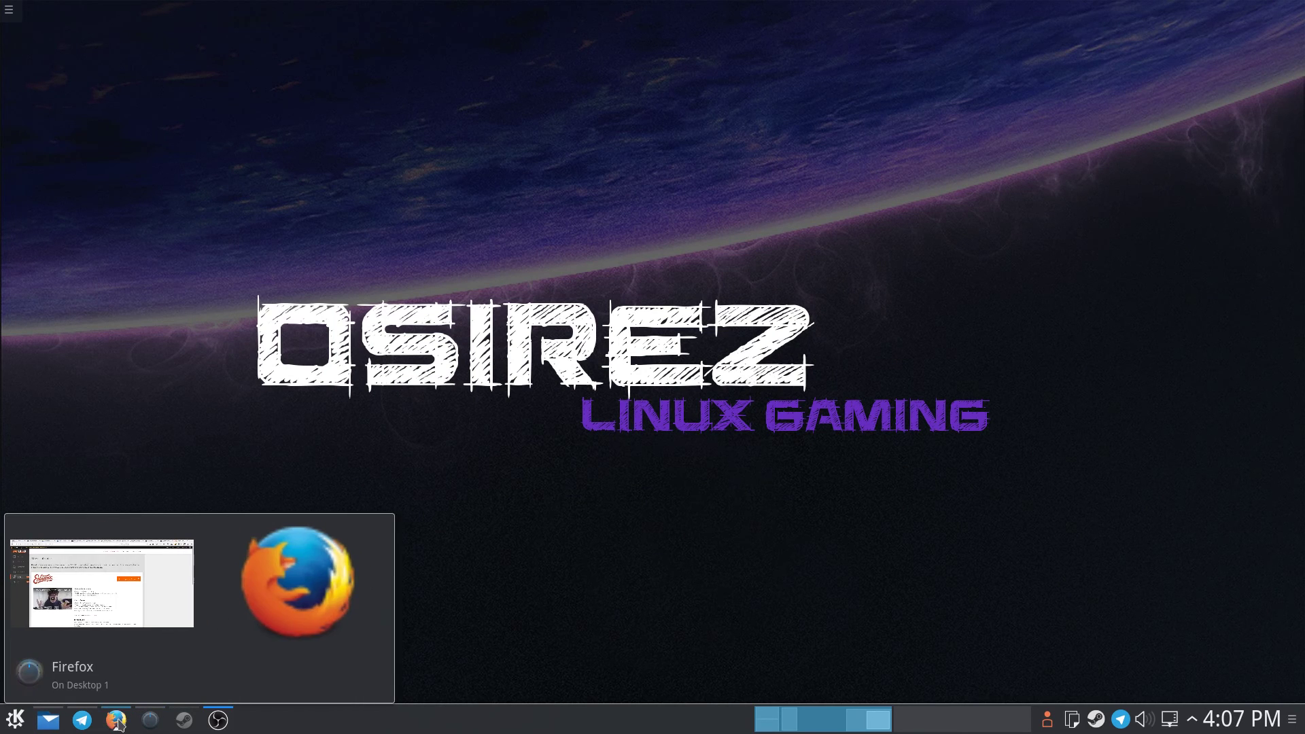
click(337, 602)
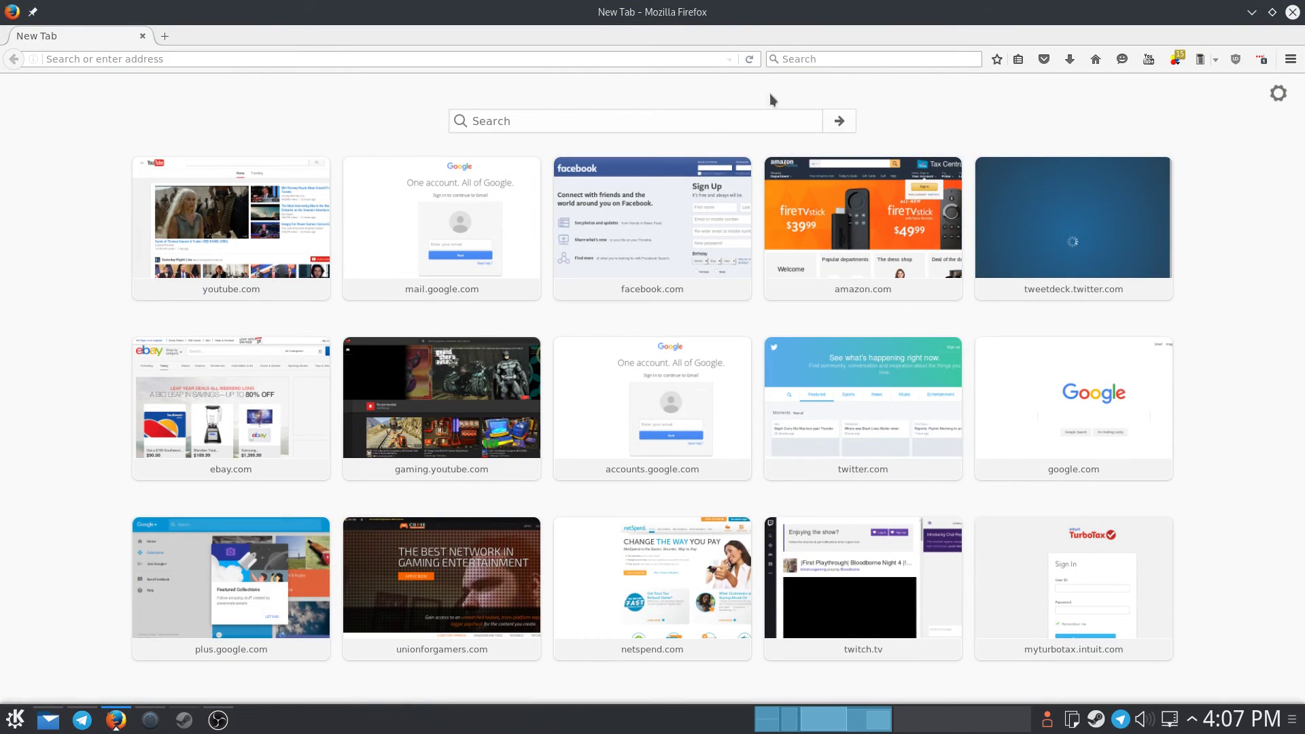
click(680, 120)
text(ats mods)
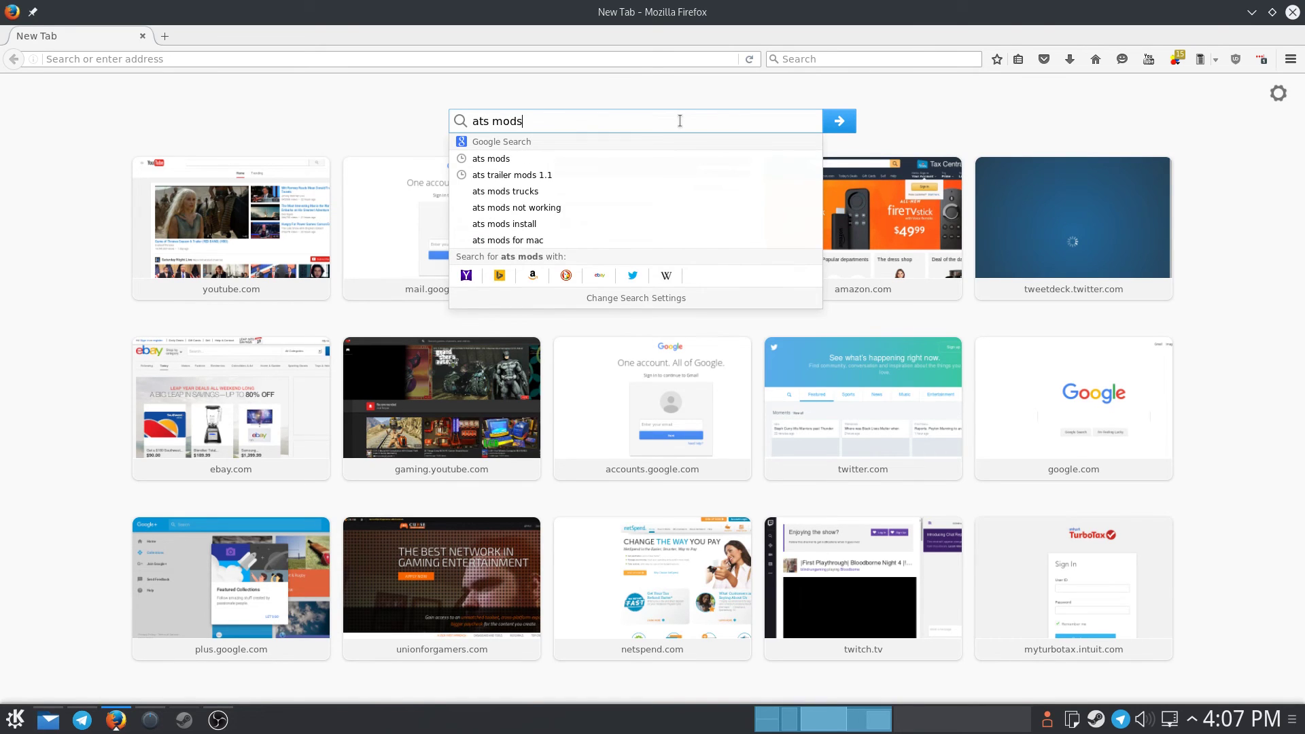
key(Return)
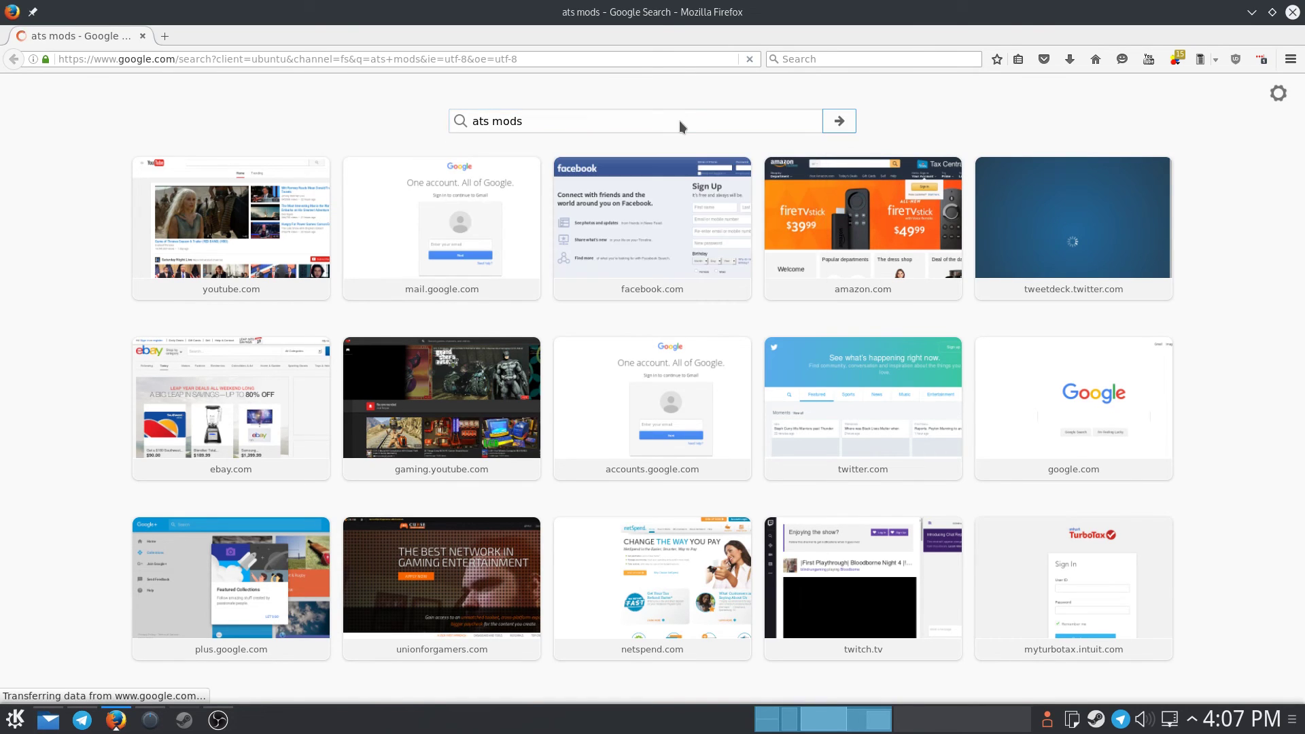
click(180, 201)
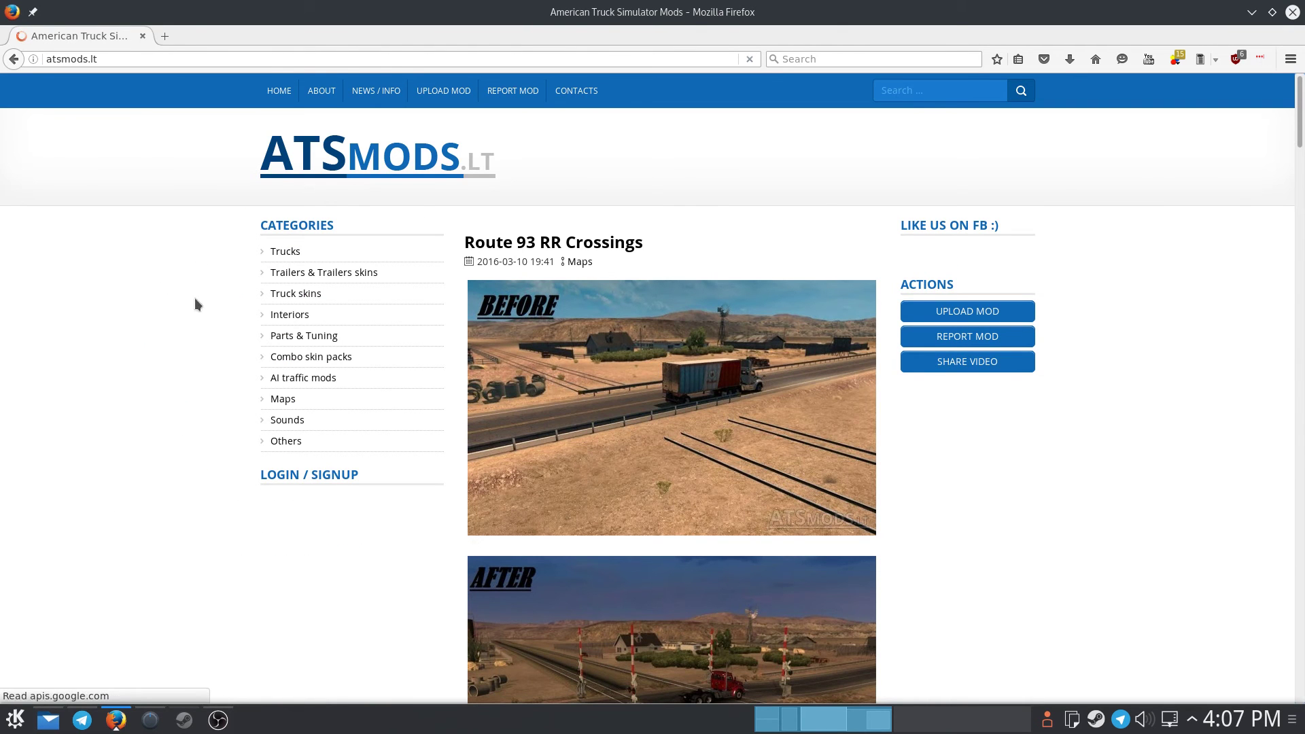
Find the Dodge Charger Cruiser Pack v1.2 post, view its image and read its comments
scroll(194, 302, down, 4)
scroll(197, 307, up, 3)
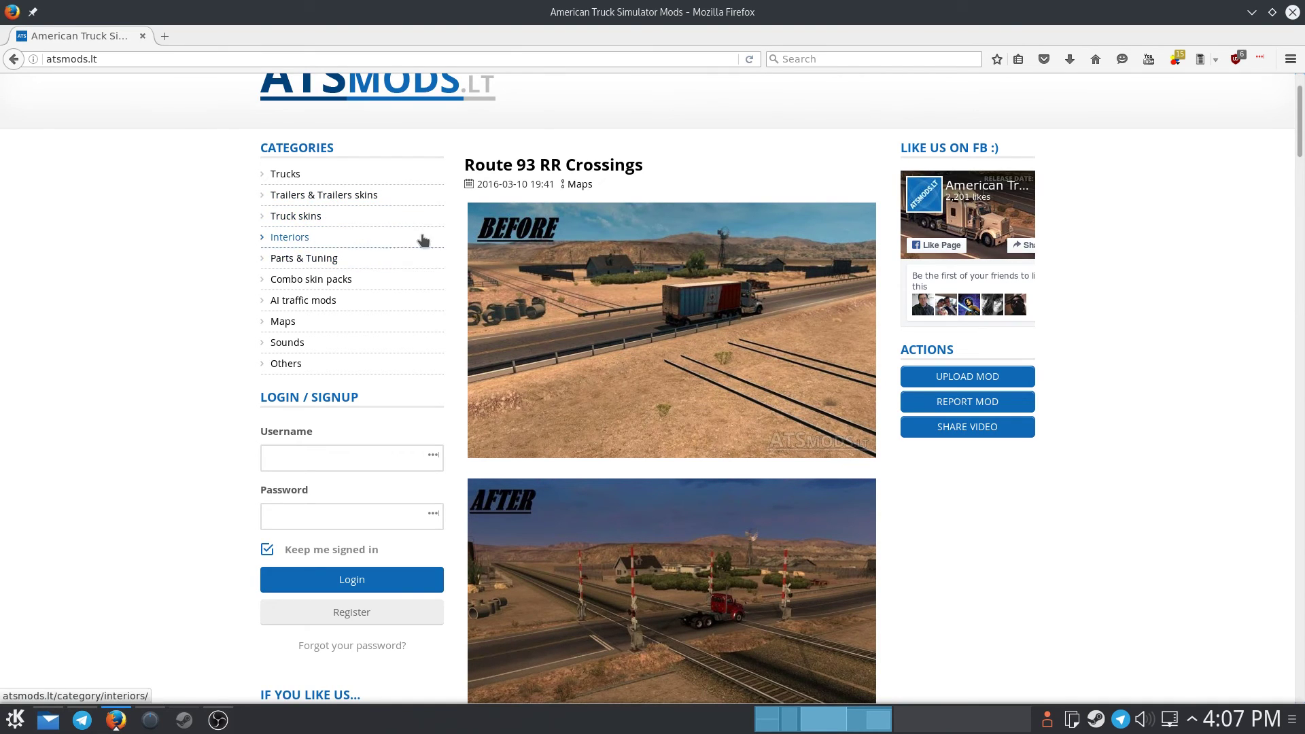
scroll(364, 280, down, 3)
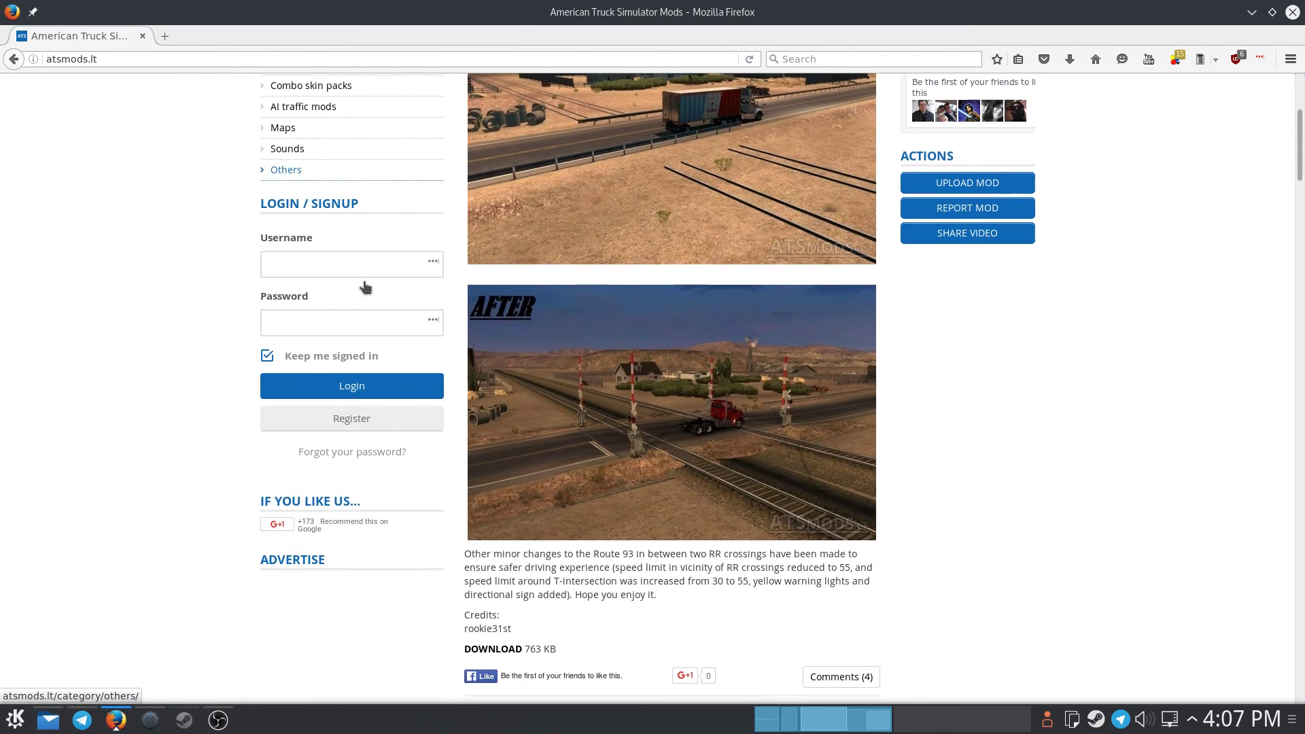
scroll(364, 280, up, 2)
scroll(364, 285, down, 10)
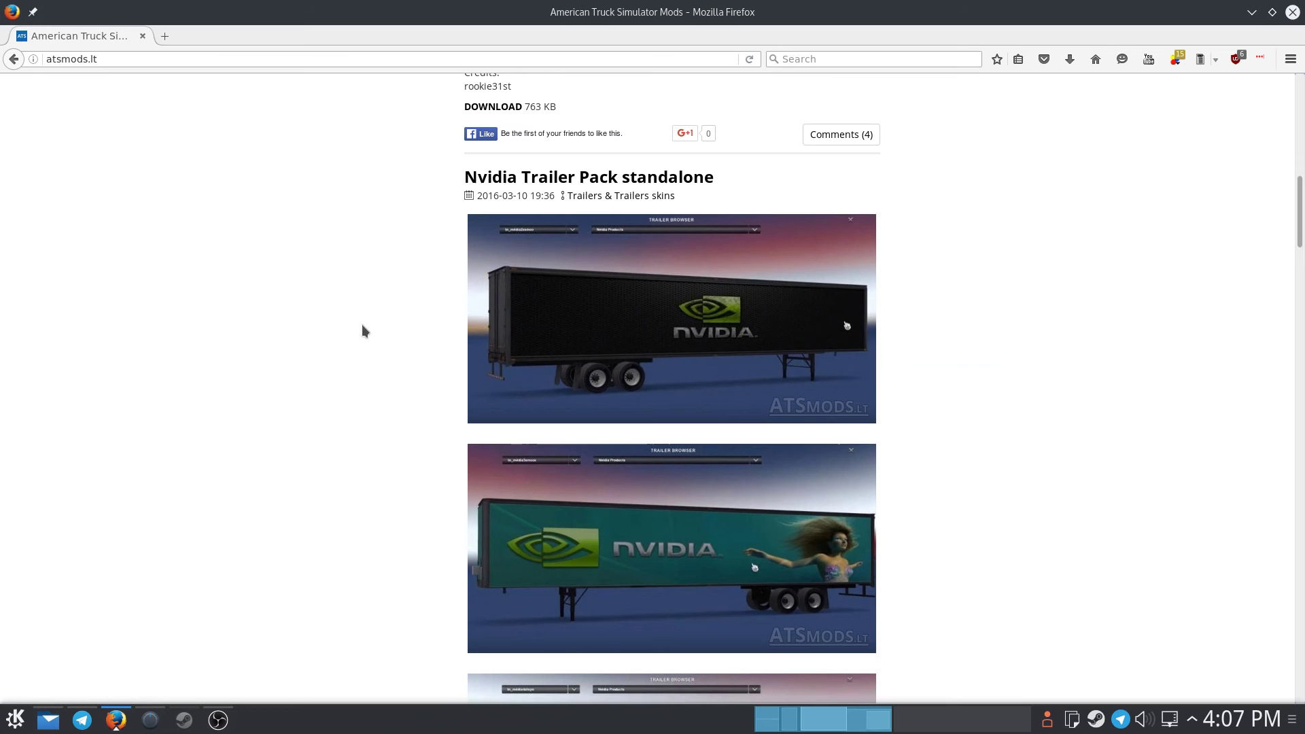
scroll(362, 324, down, 10)
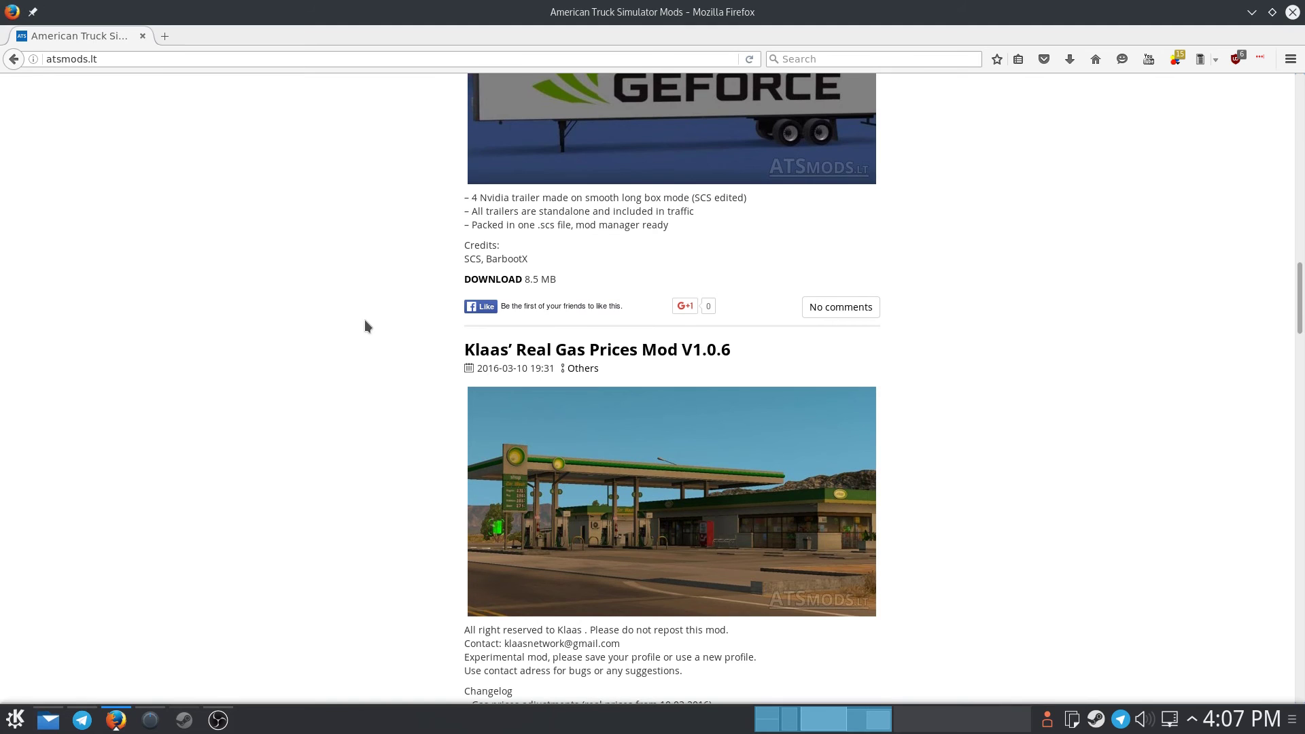
scroll(365, 319, down, 9)
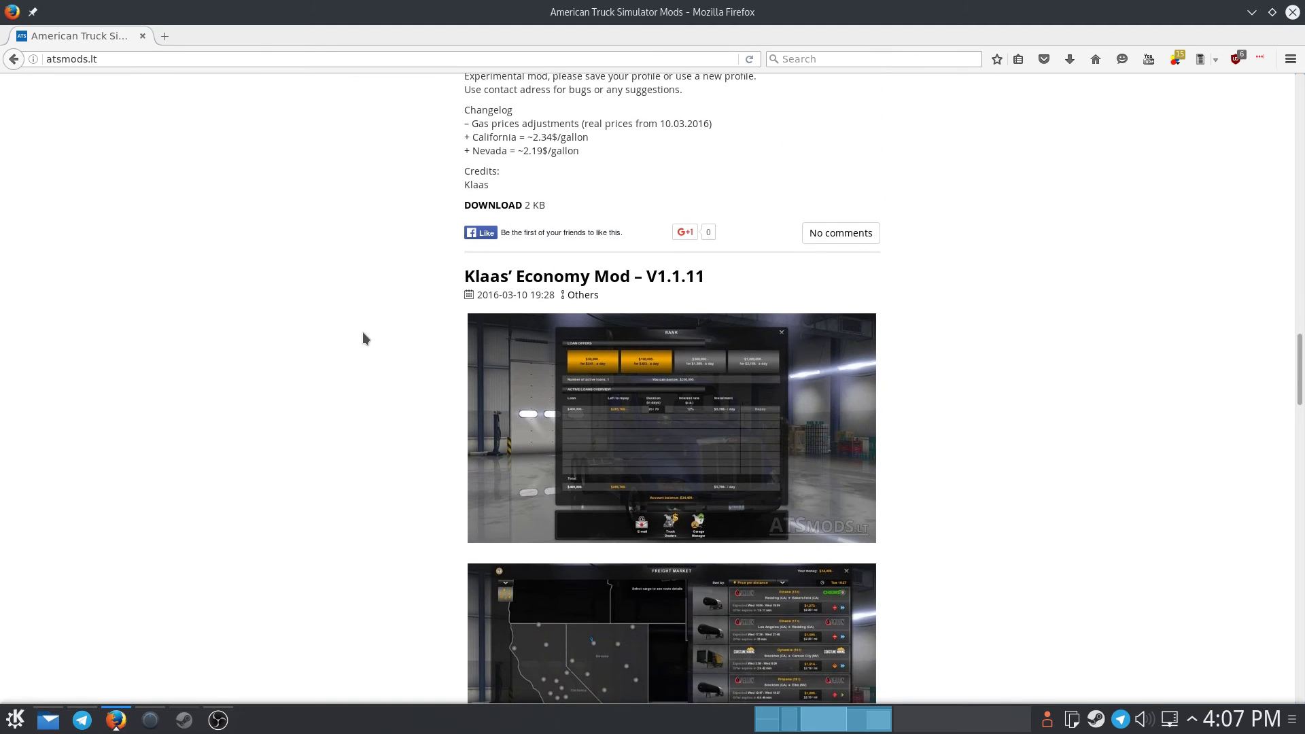
scroll(363, 333, down, 12)
scroll(367, 328, down, 1)
scroll(366, 333, down, 5)
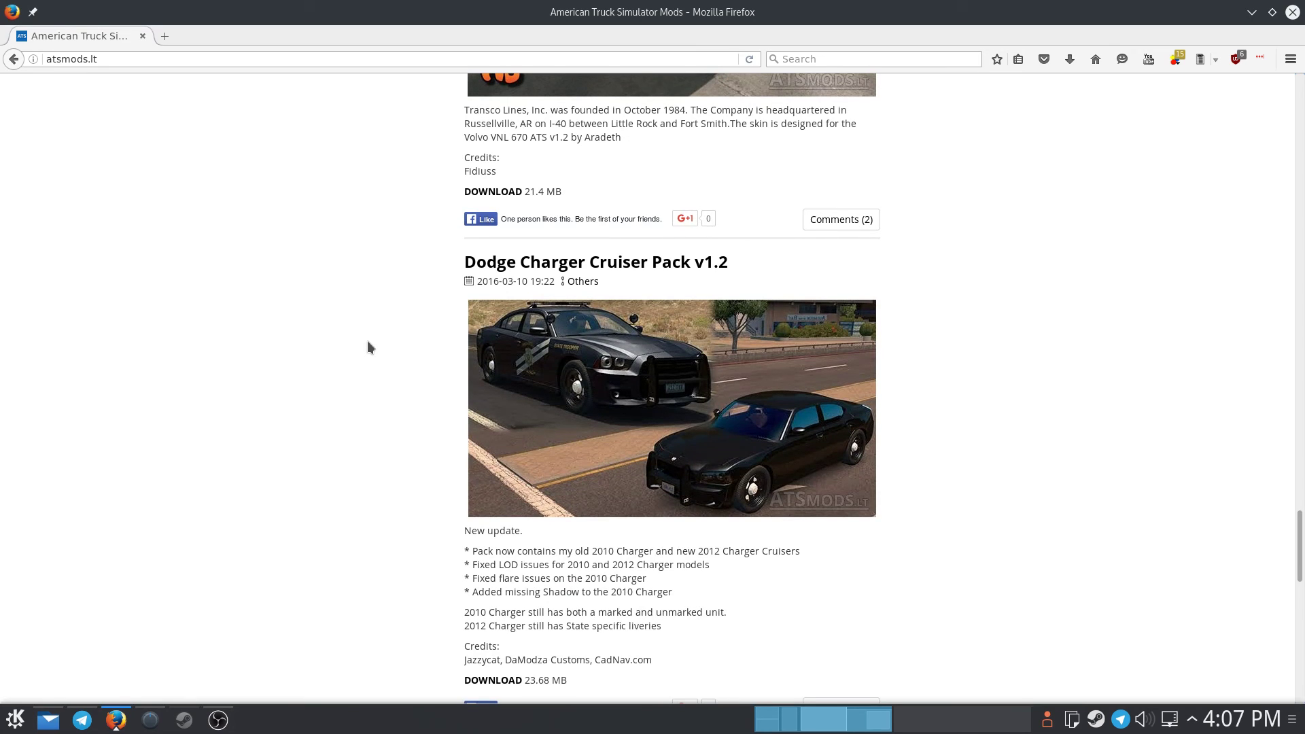
scroll(375, 352, down, 1)
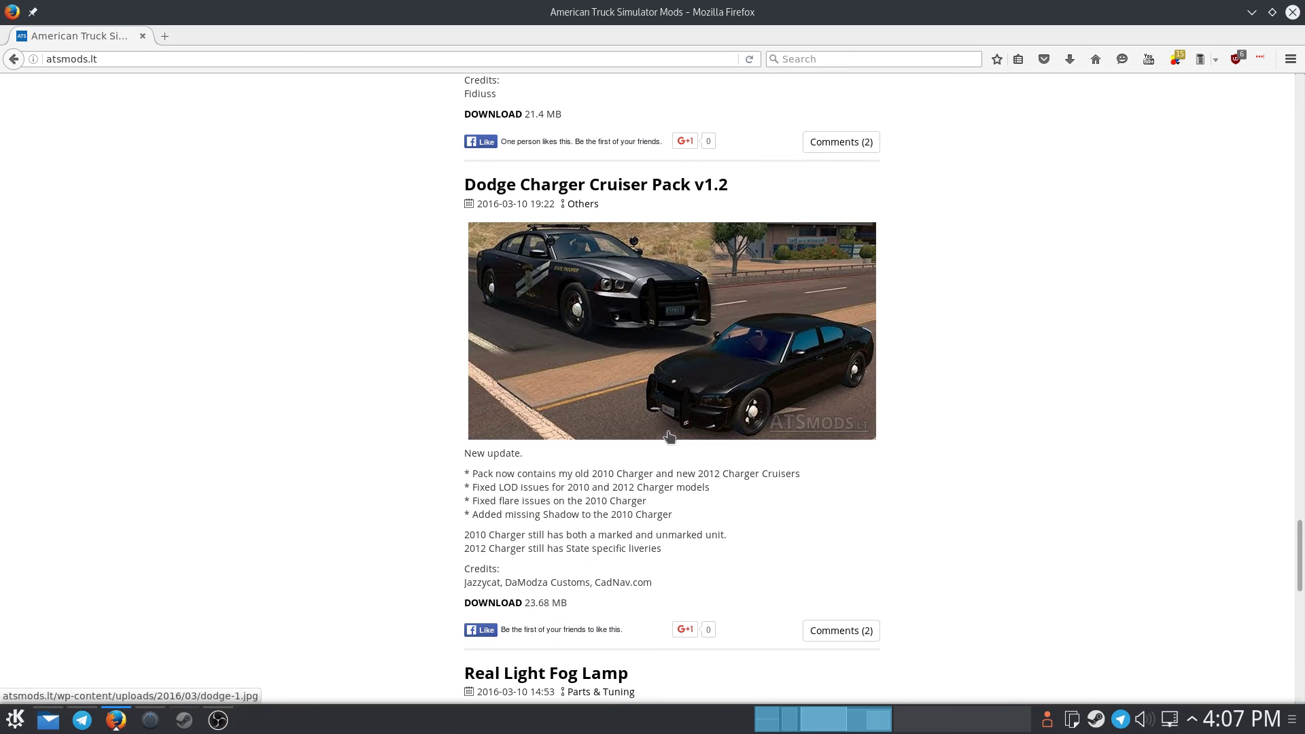
click(717, 397)
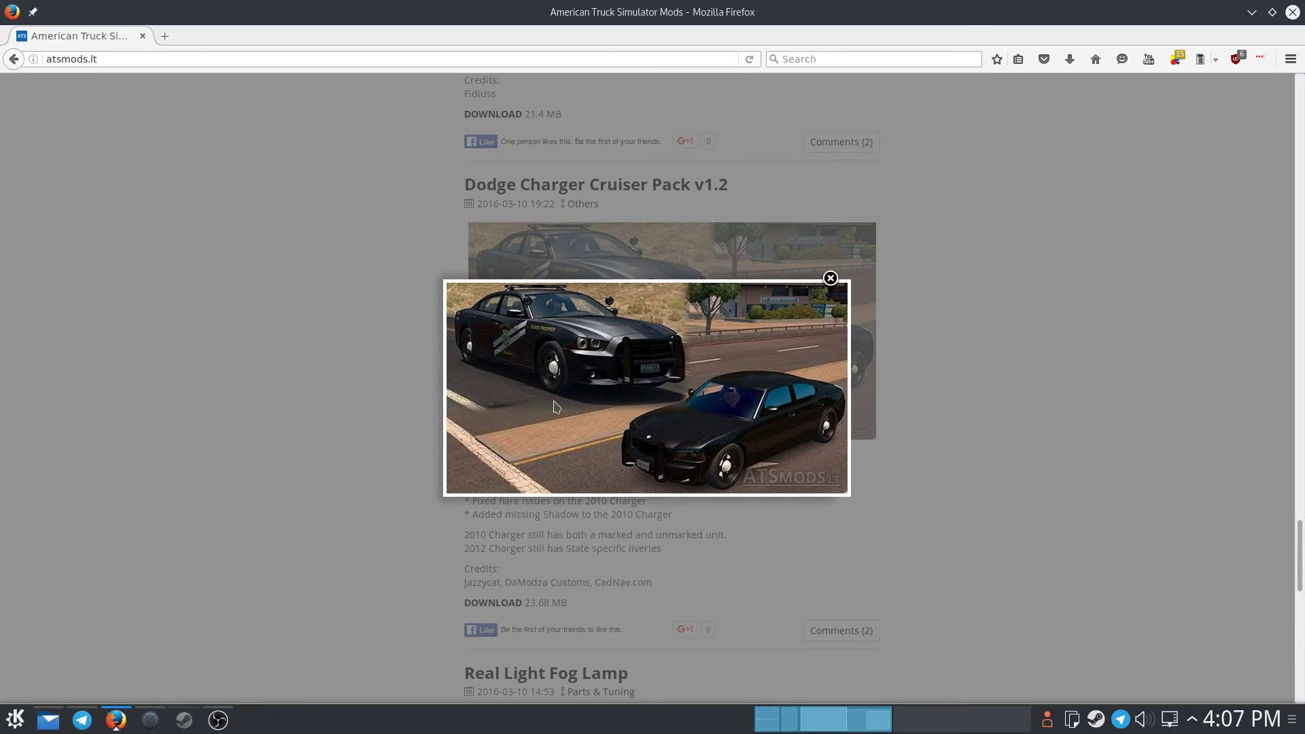
click(312, 403)
click(555, 194)
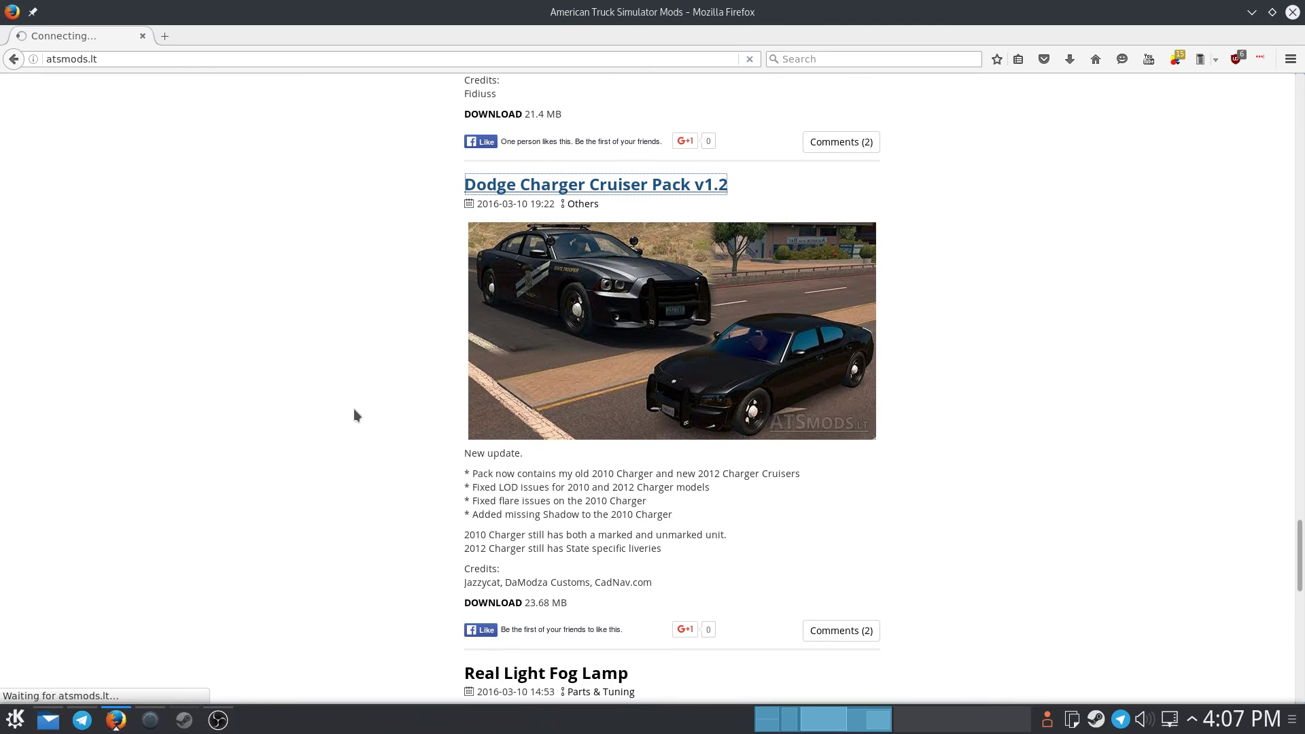
scroll(479, 494, down, 10)
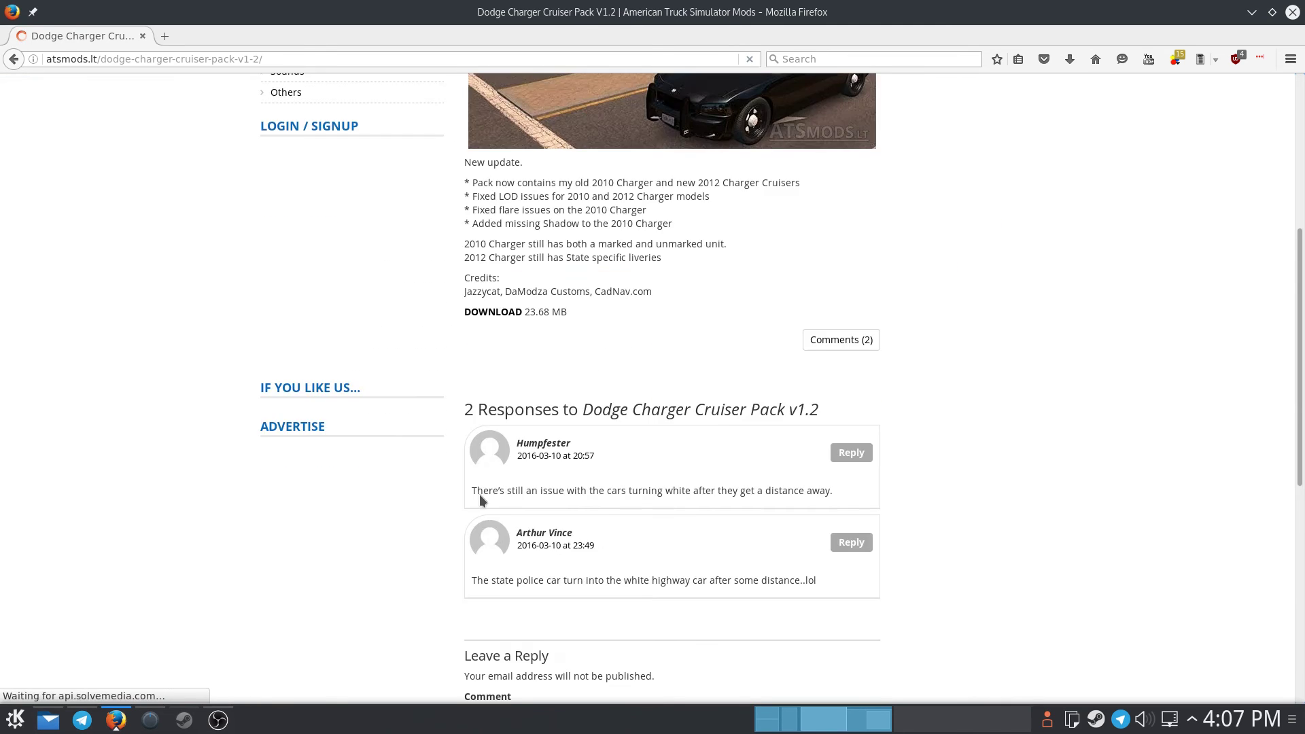
scroll(447, 489, up, 3)
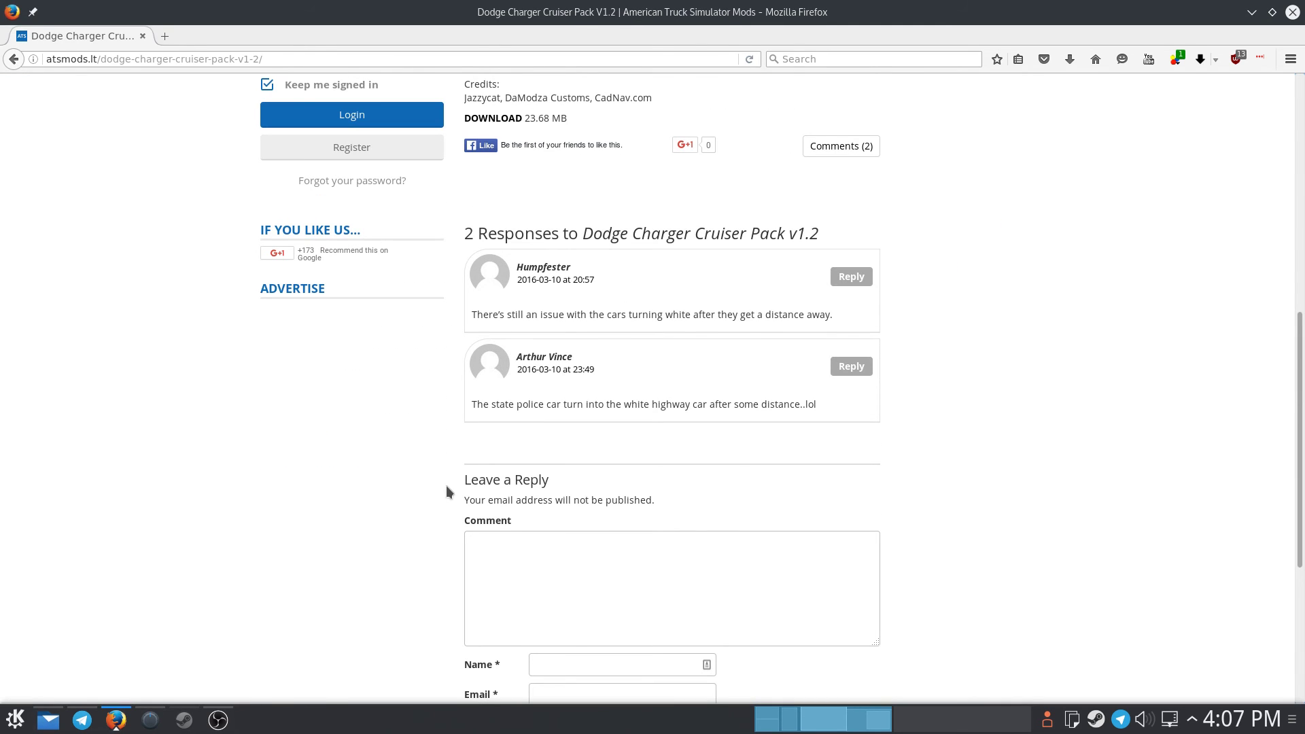
Return to the mod listing and load its second page
key(alt+Left)
scroll(388, 544, down, 8)
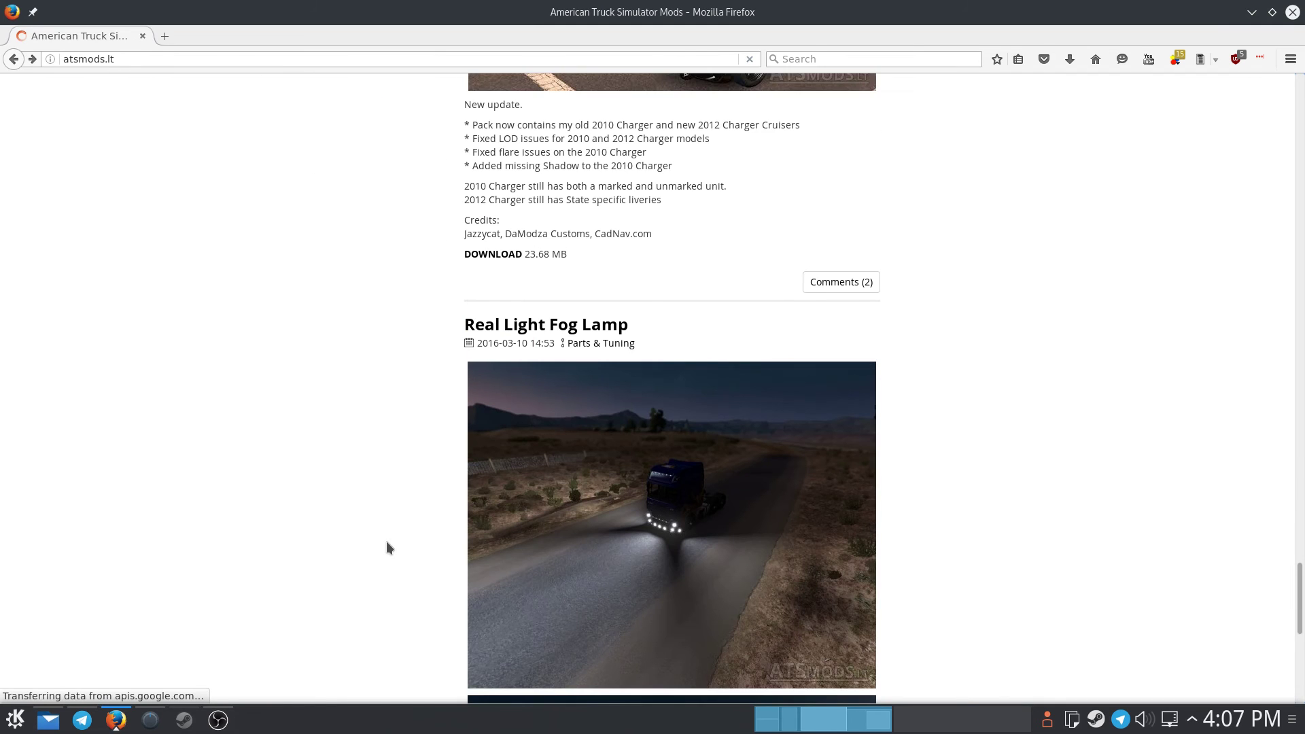
scroll(388, 540, down, 4)
scroll(388, 544, up, 3)
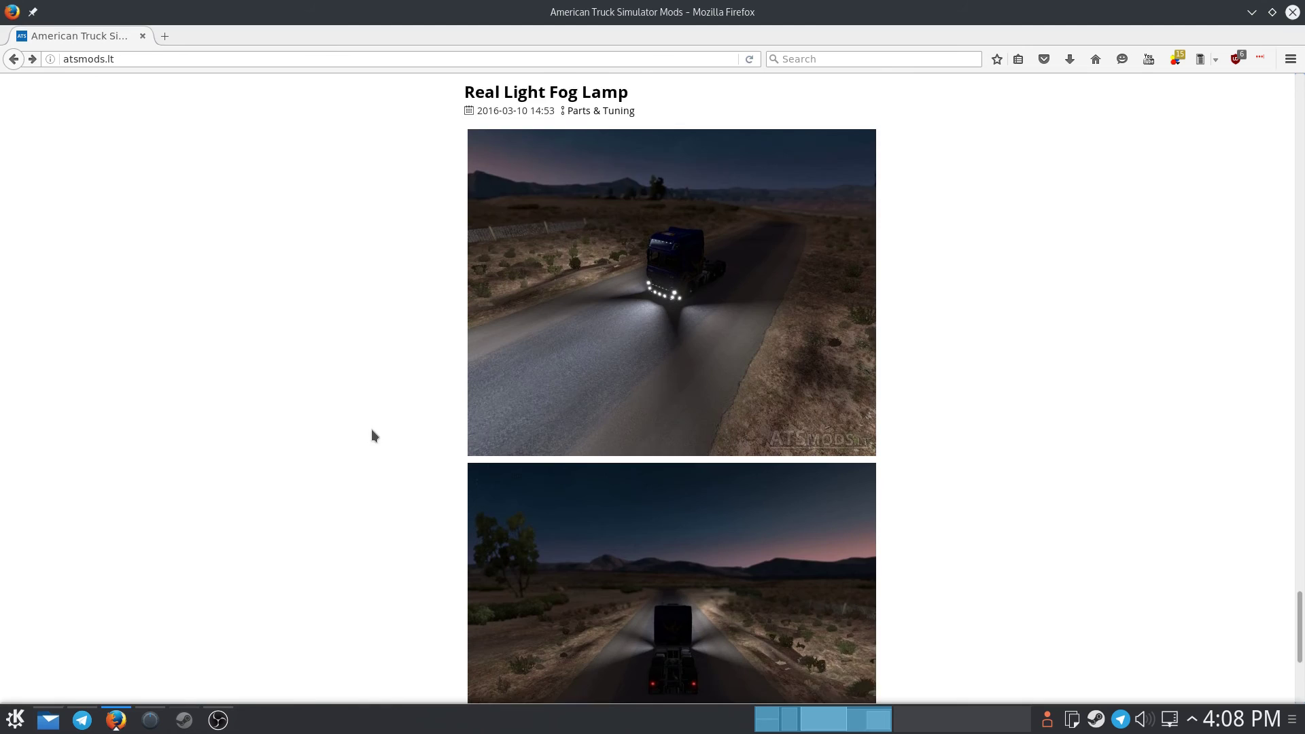
scroll(370, 434, down, 8)
scroll(365, 445, up, 1)
click(704, 683)
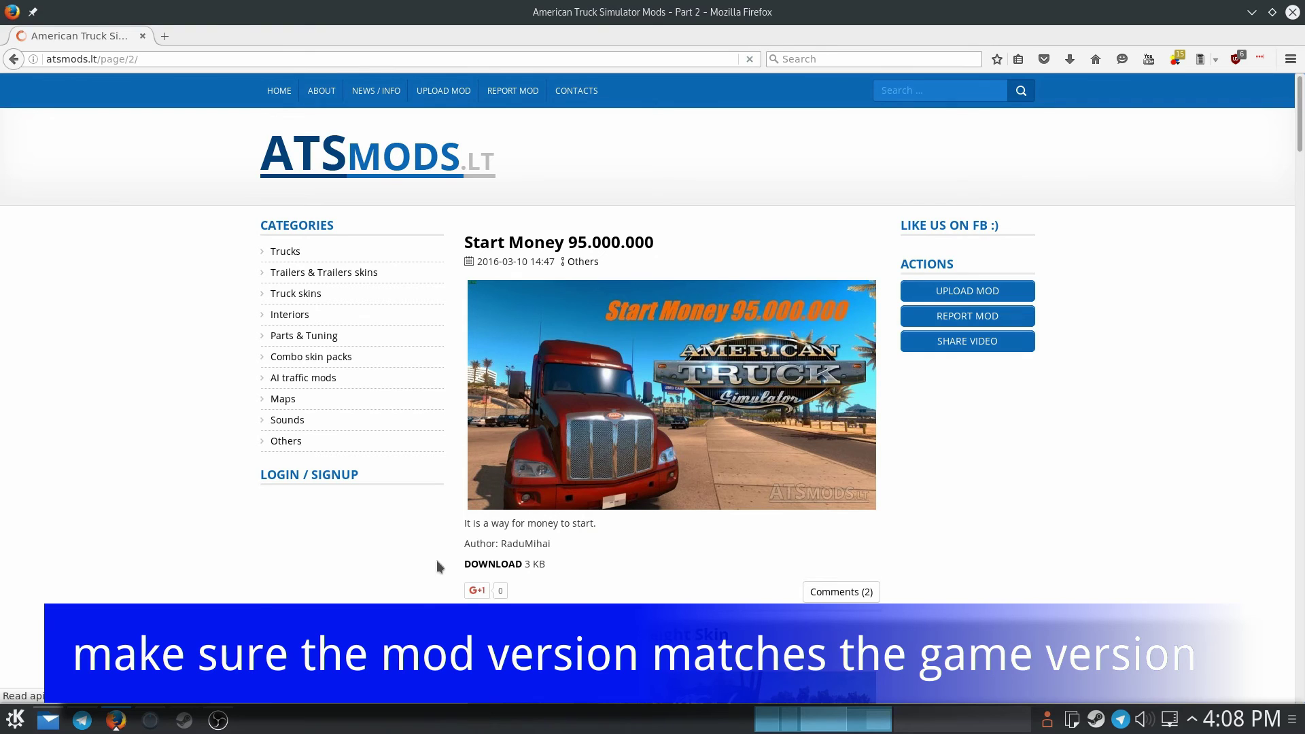
Browse the page 2 mod posts, return to the top, and open the AI traffic mods category
scroll(438, 567, down, 1)
scroll(831, 568, down, 7)
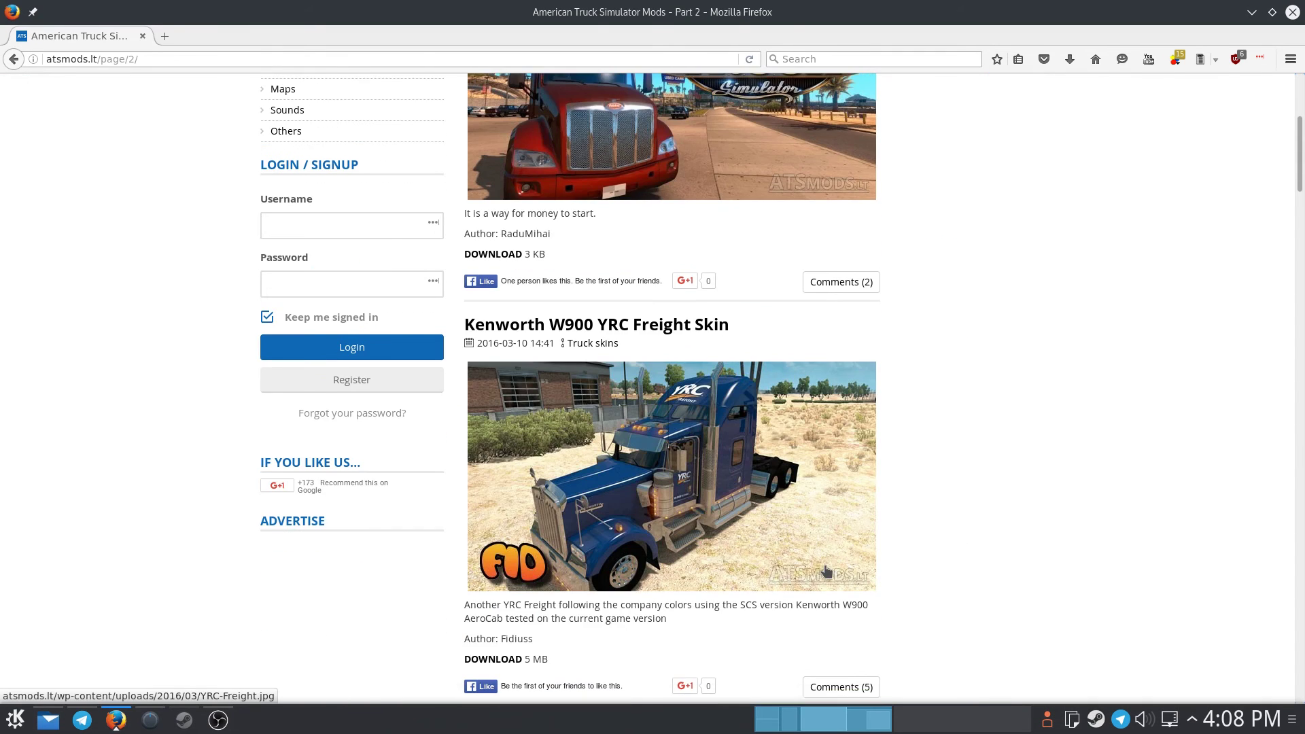
scroll(788, 547, down, 10)
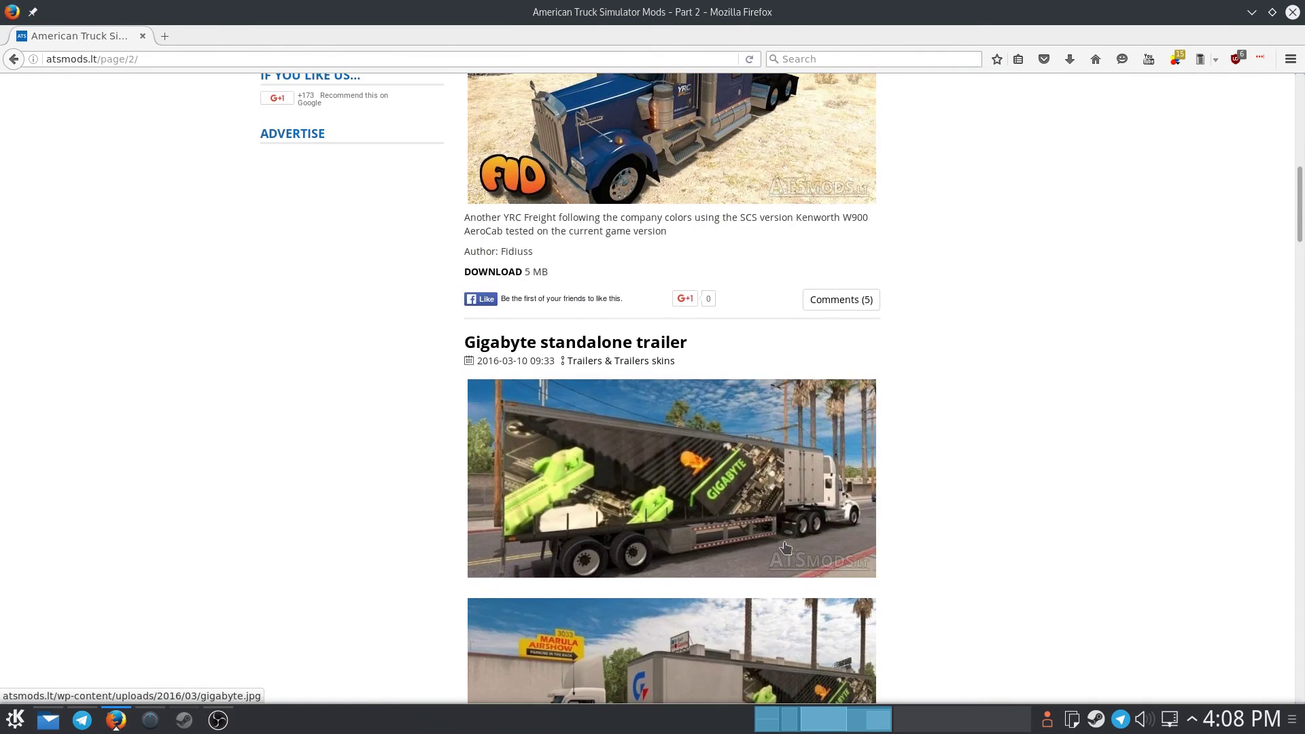
scroll(785, 547, down, 15)
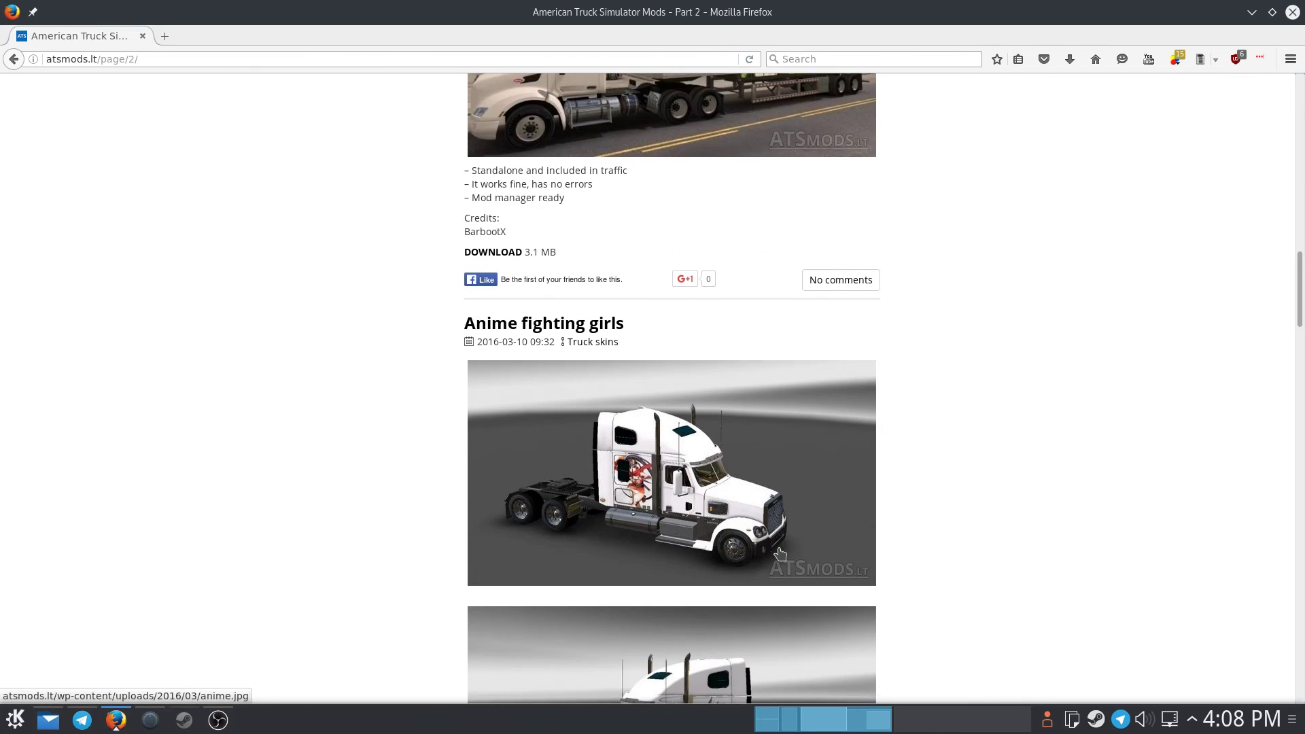
scroll(768, 551, down, 18)
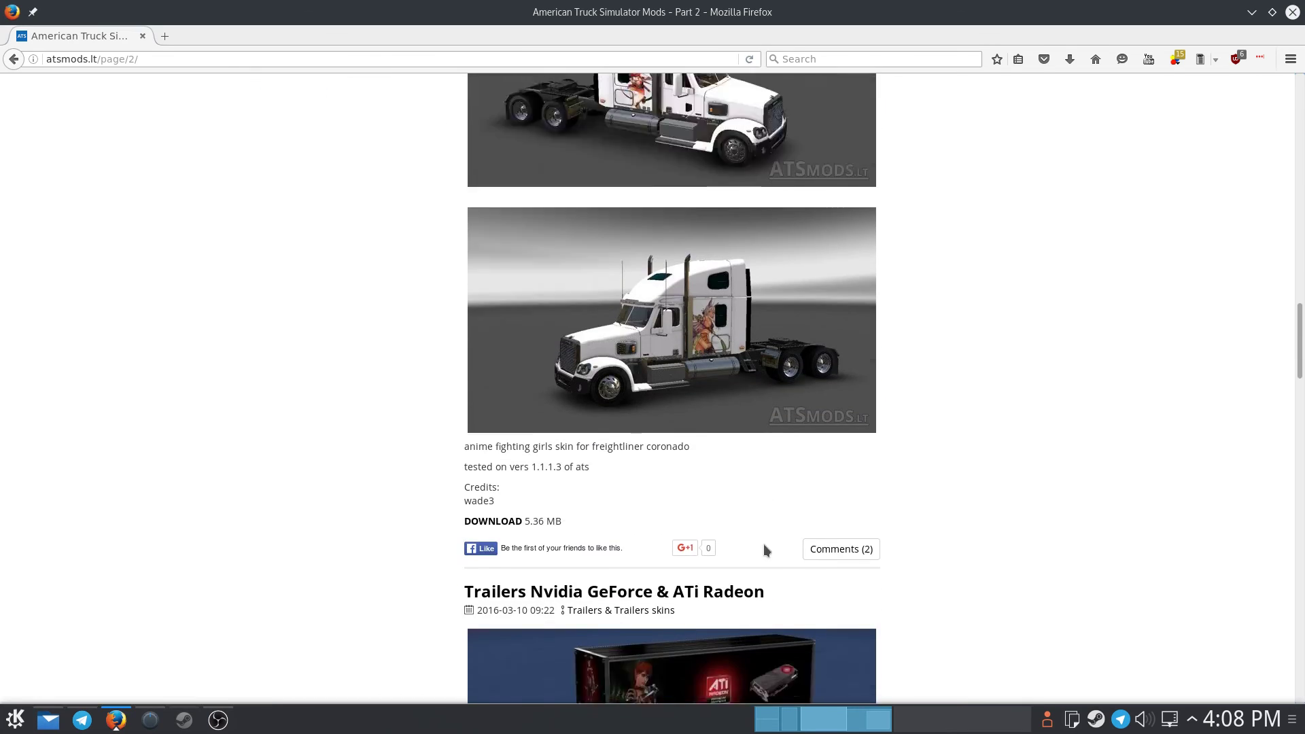
scroll(764, 549, down, 17)
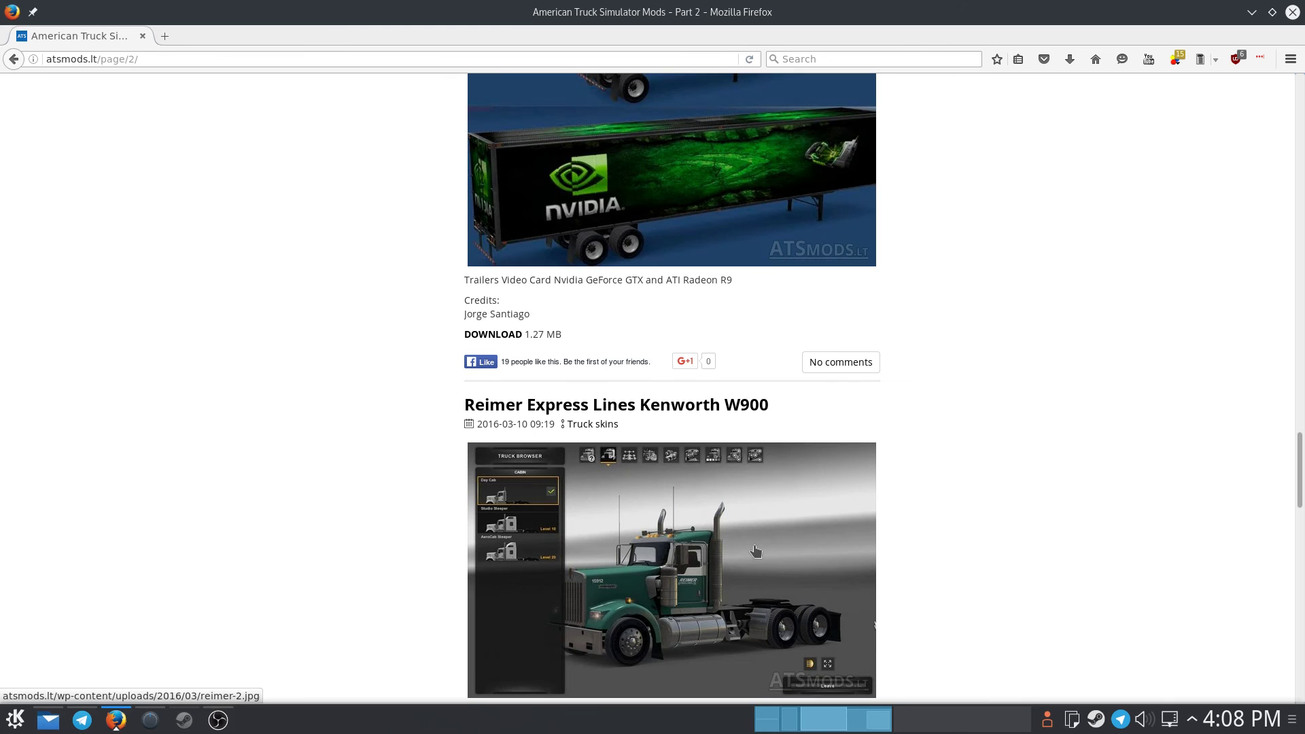
scroll(756, 551, down, 15)
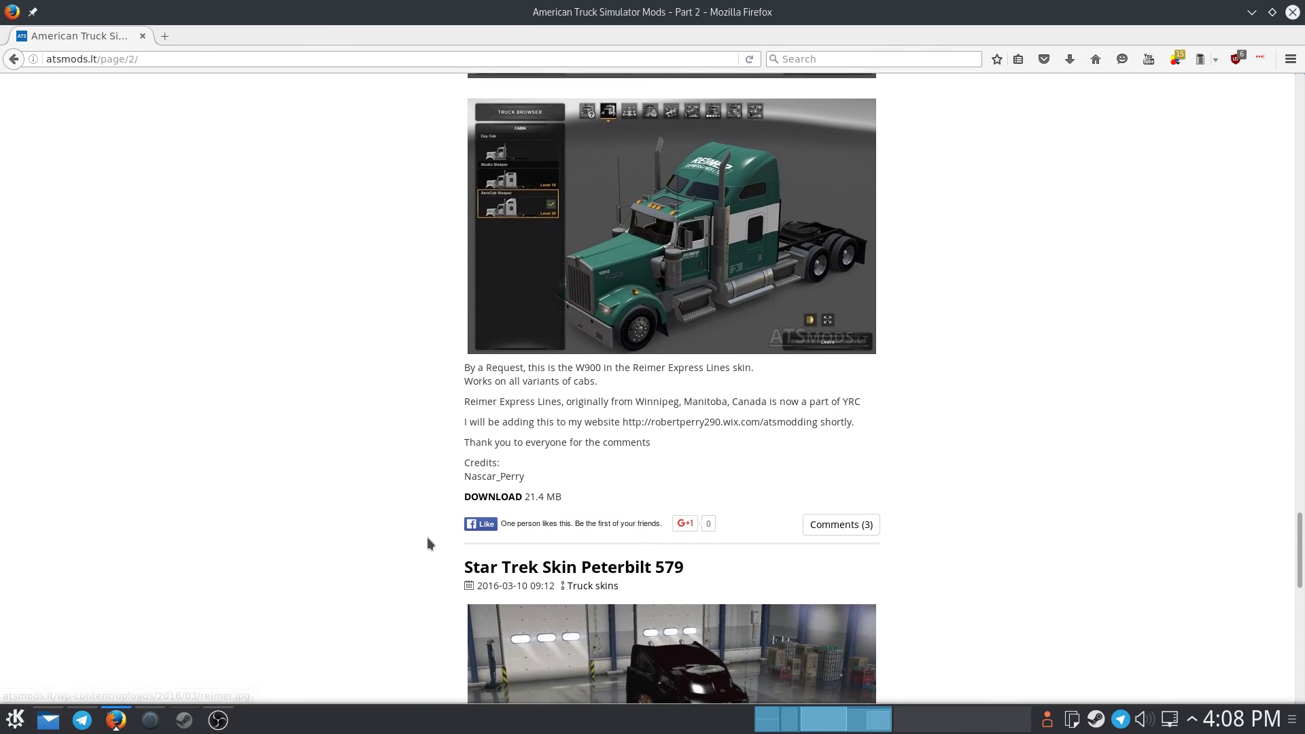
scroll(414, 528, down, 8)
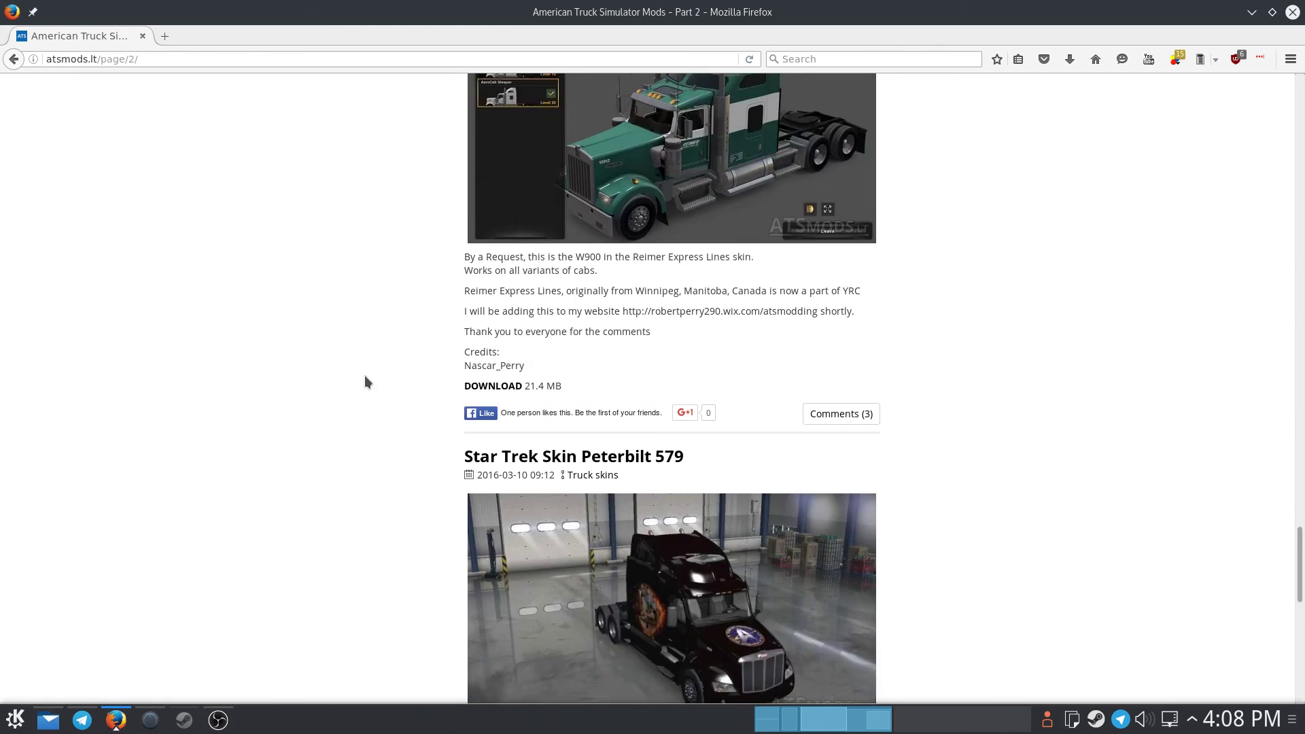
key(Home)
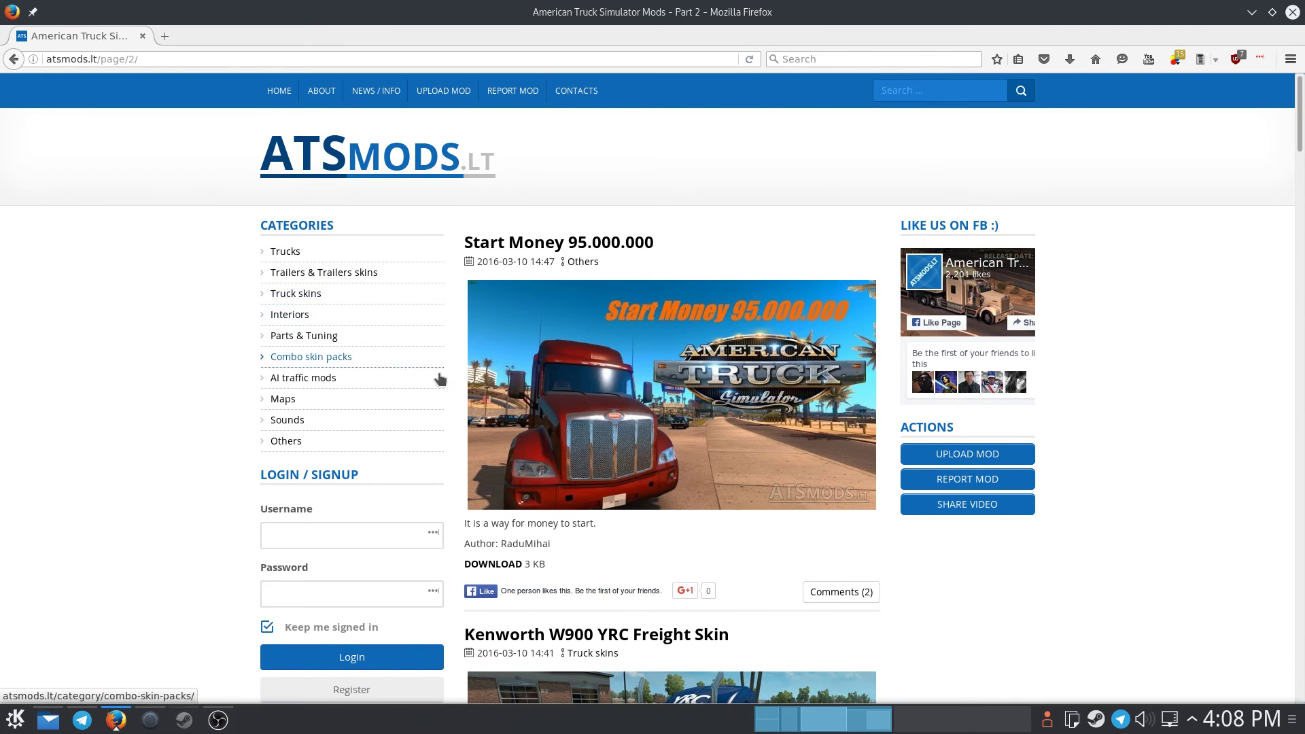
click(330, 379)
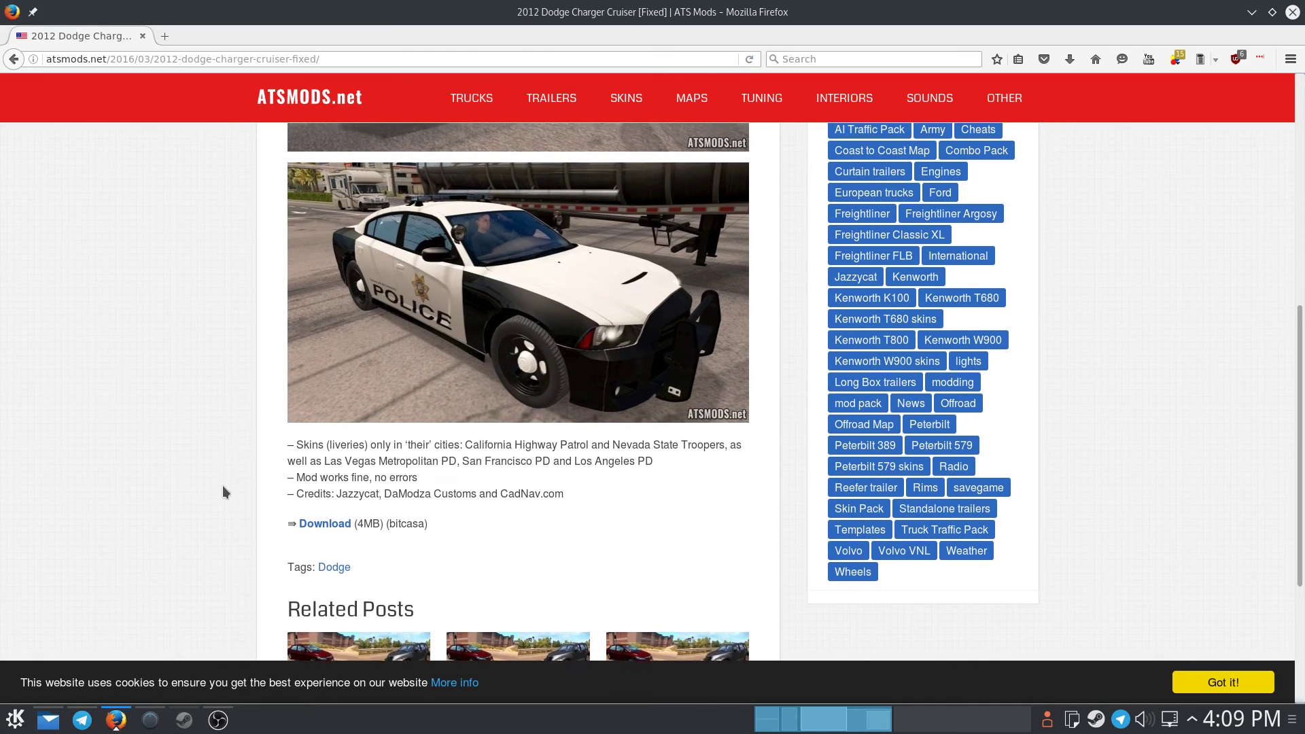
Download the 2012 Dodge Charger Cruiser zip from the post's Bitcasa link
scroll(222, 485, up, 1)
scroll(204, 452, up, 10)
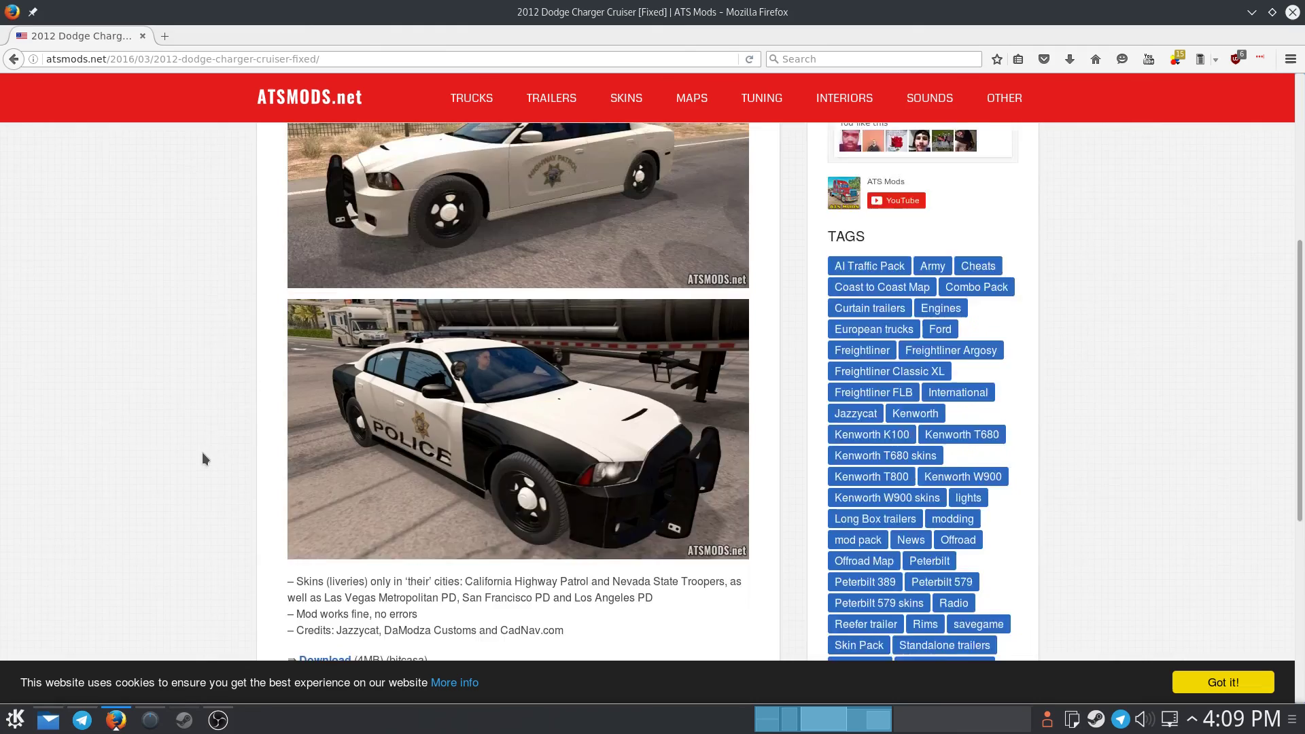
scroll(197, 462, down, 1)
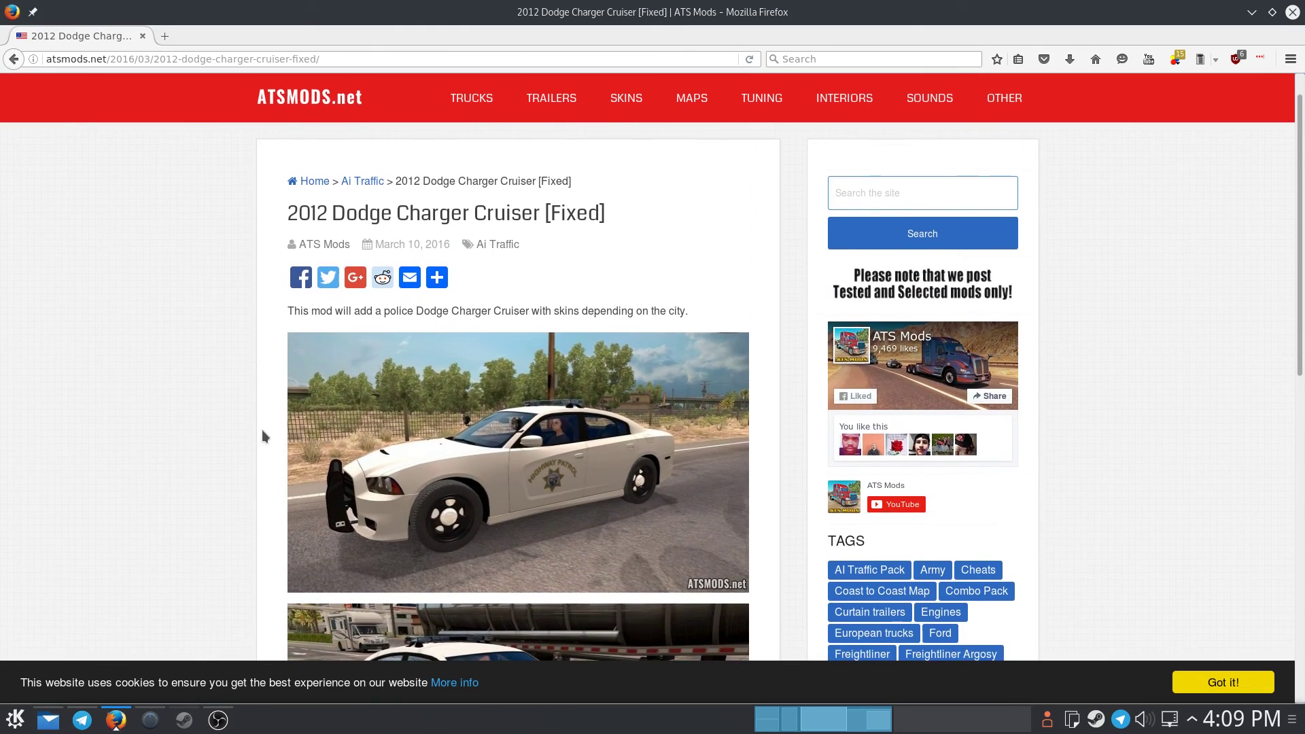
scroll(258, 436, down, 8)
scroll(252, 449, up, 5)
scroll(250, 450, down, 6)
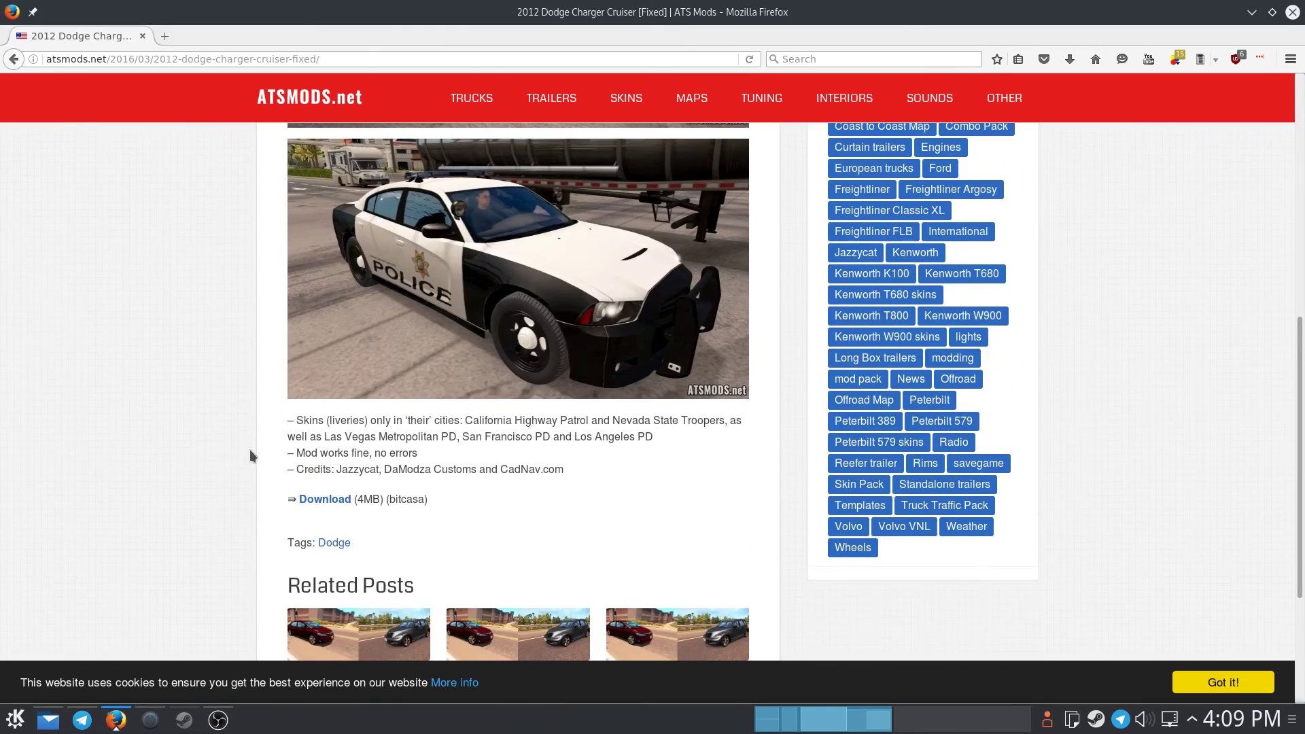
scroll(247, 455, up, 7)
scroll(249, 456, up, 2)
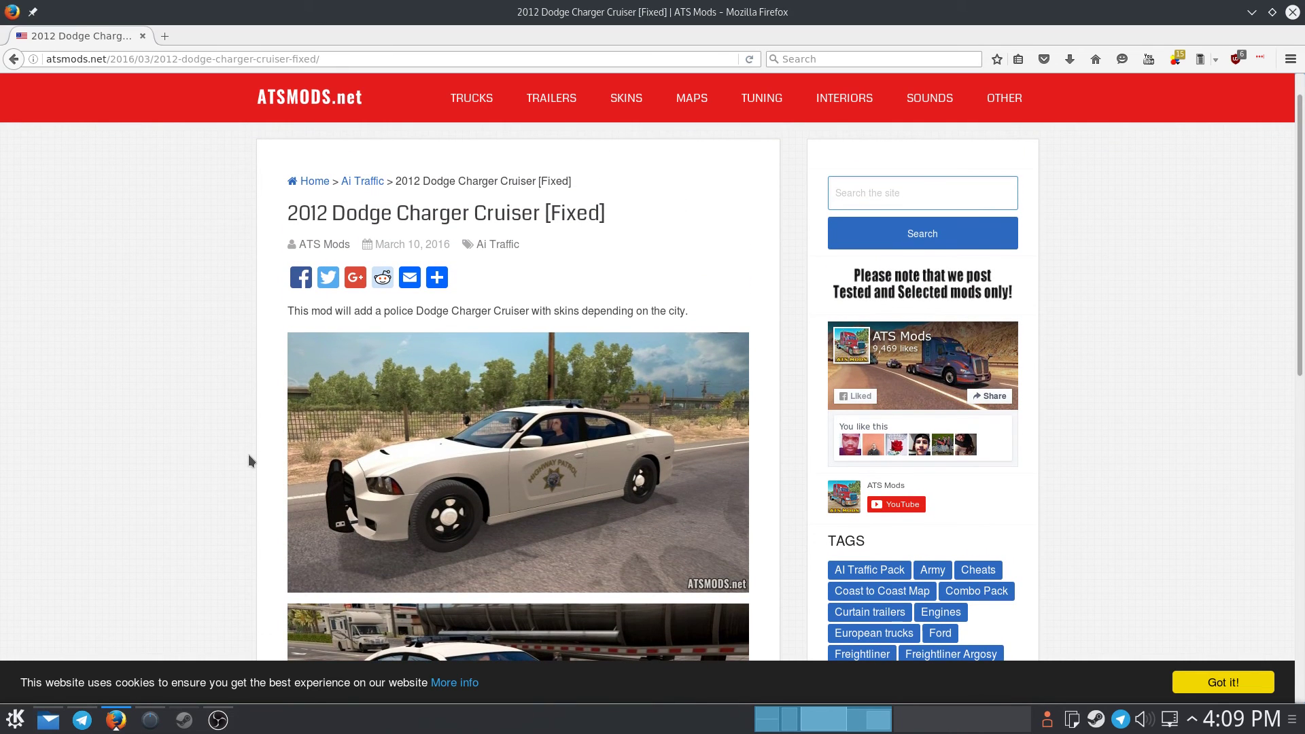
scroll(249, 456, down, 12)
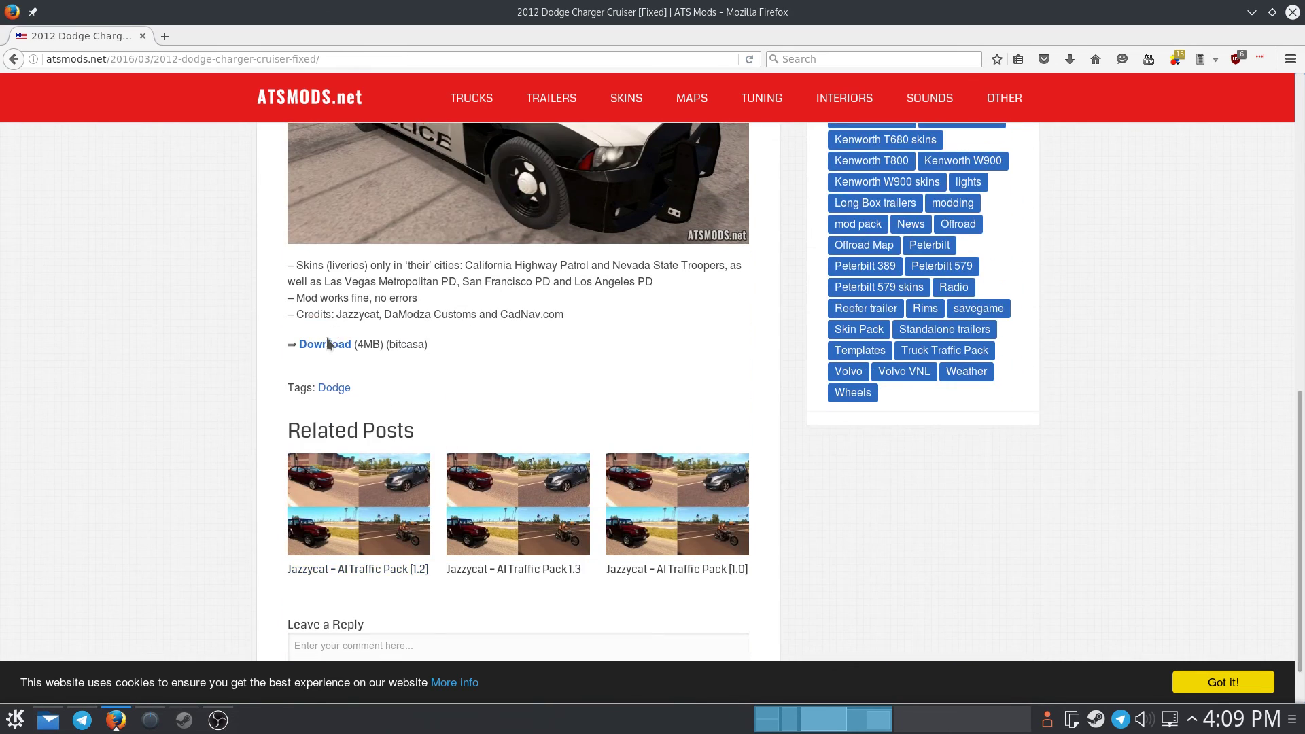
click(324, 342)
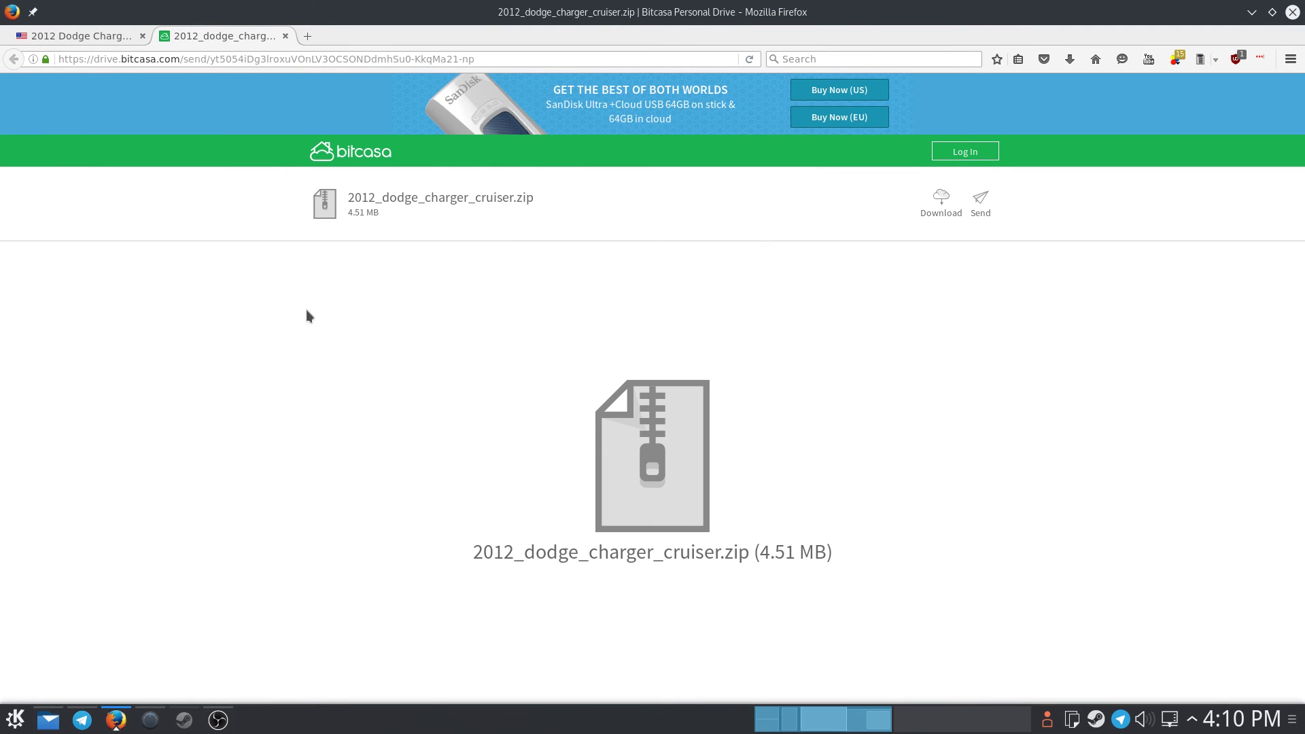
click(924, 204)
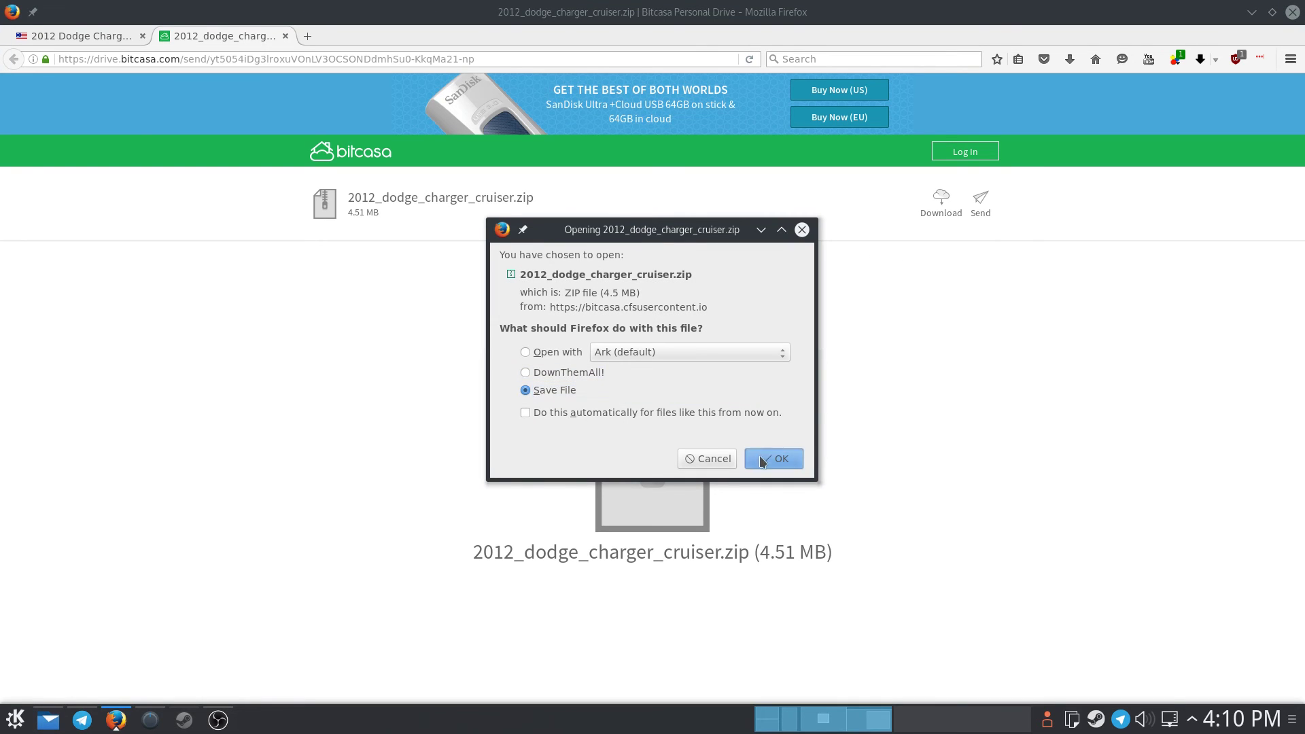
key(Return)
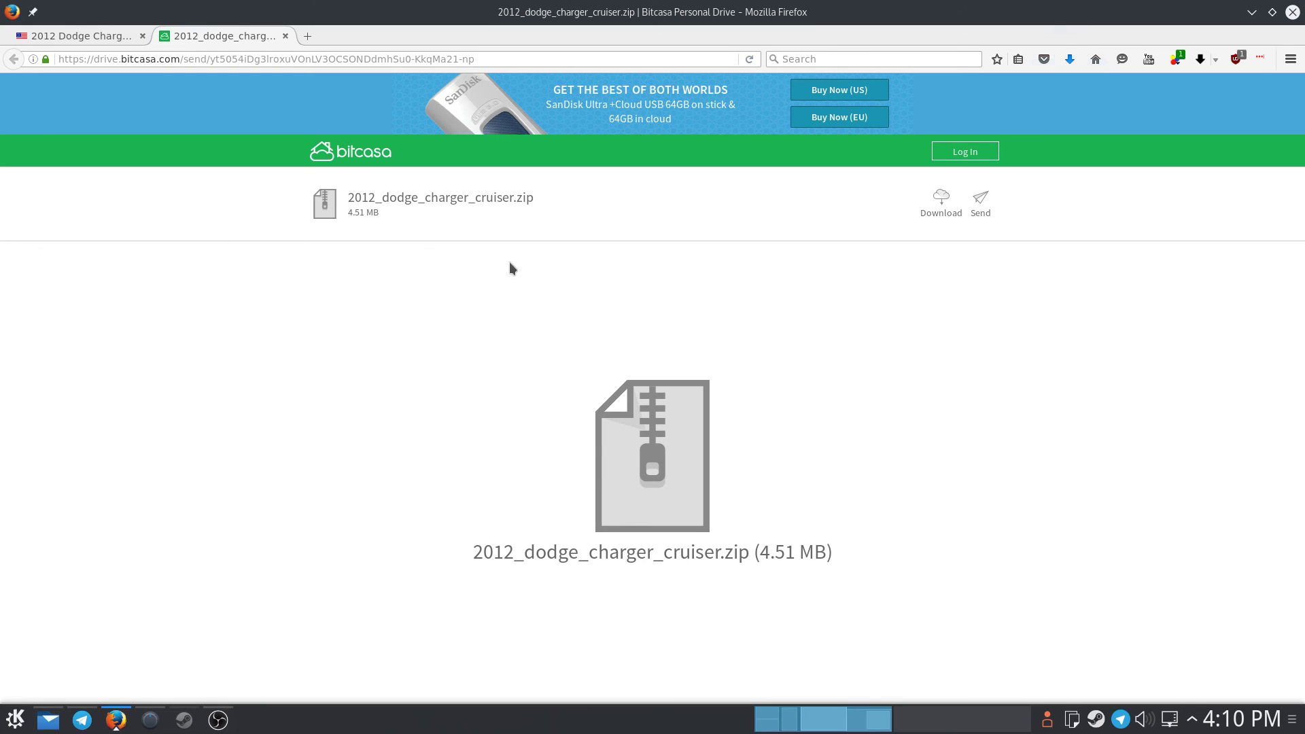
Close the Bitcasa tab and show 2012_dodge_charger_cruiser.zip in the Downloads folder
click(286, 36)
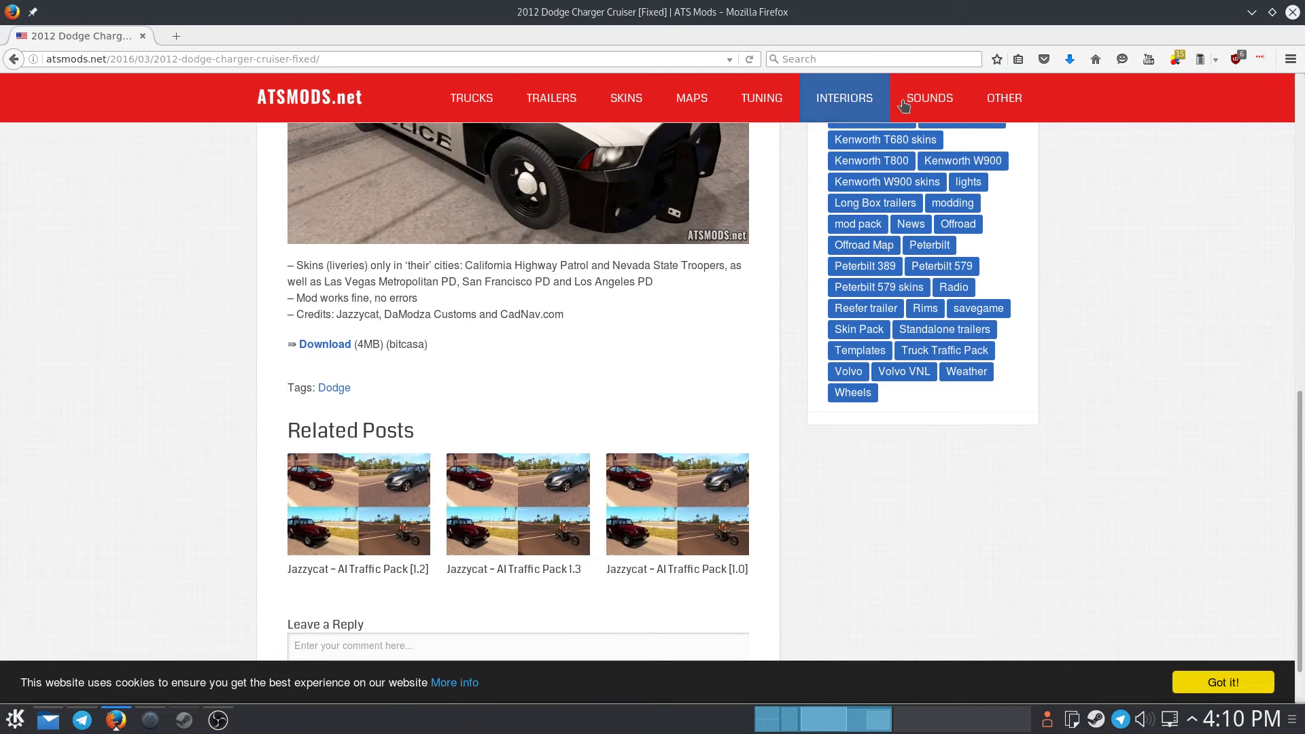
click(1071, 61)
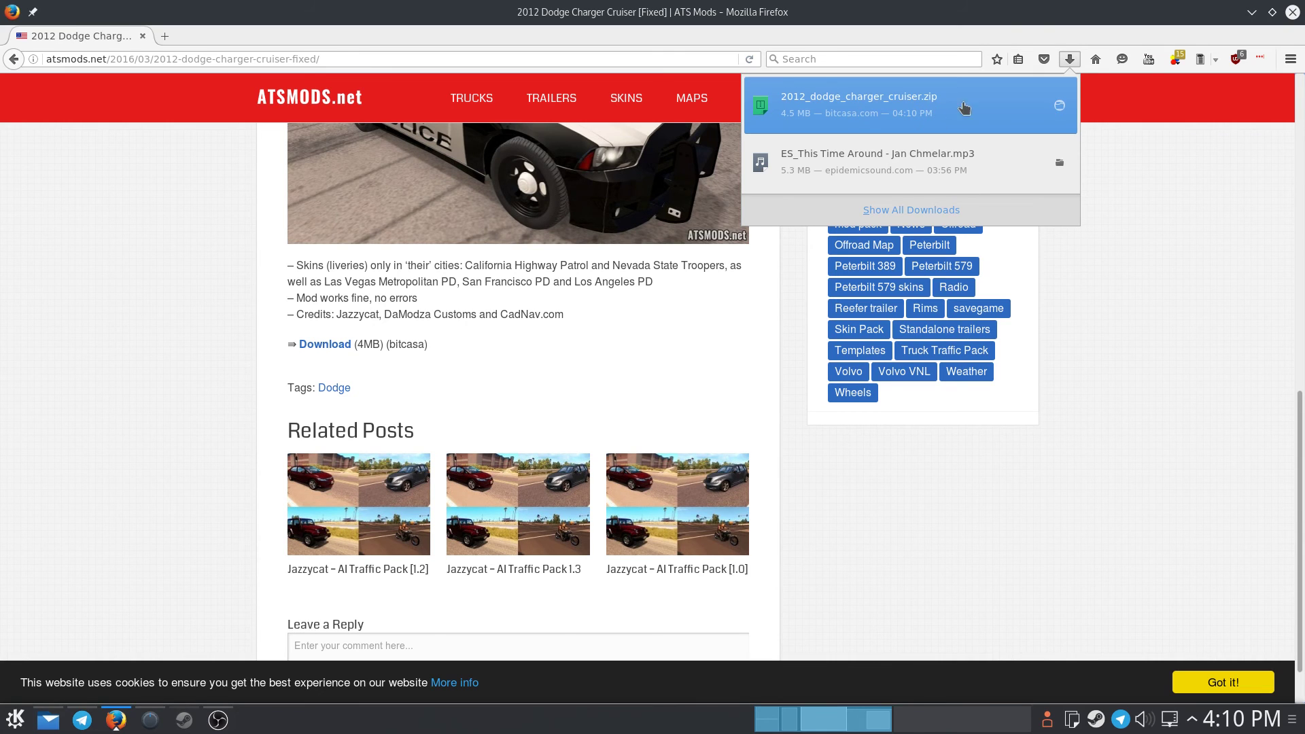
click(1058, 107)
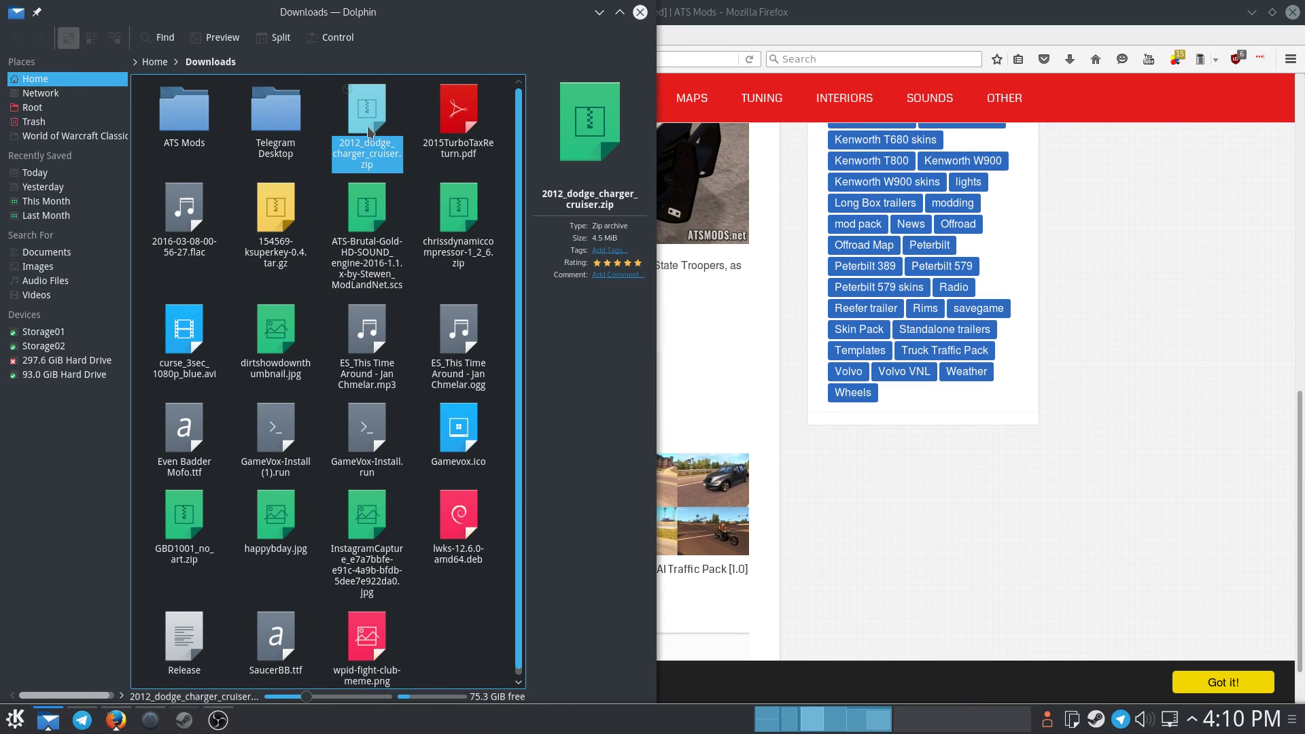
Move 2012_dodge_charger_cruiser.zip from Downloads into ATS Mods and open it in Ark
click(185, 112)
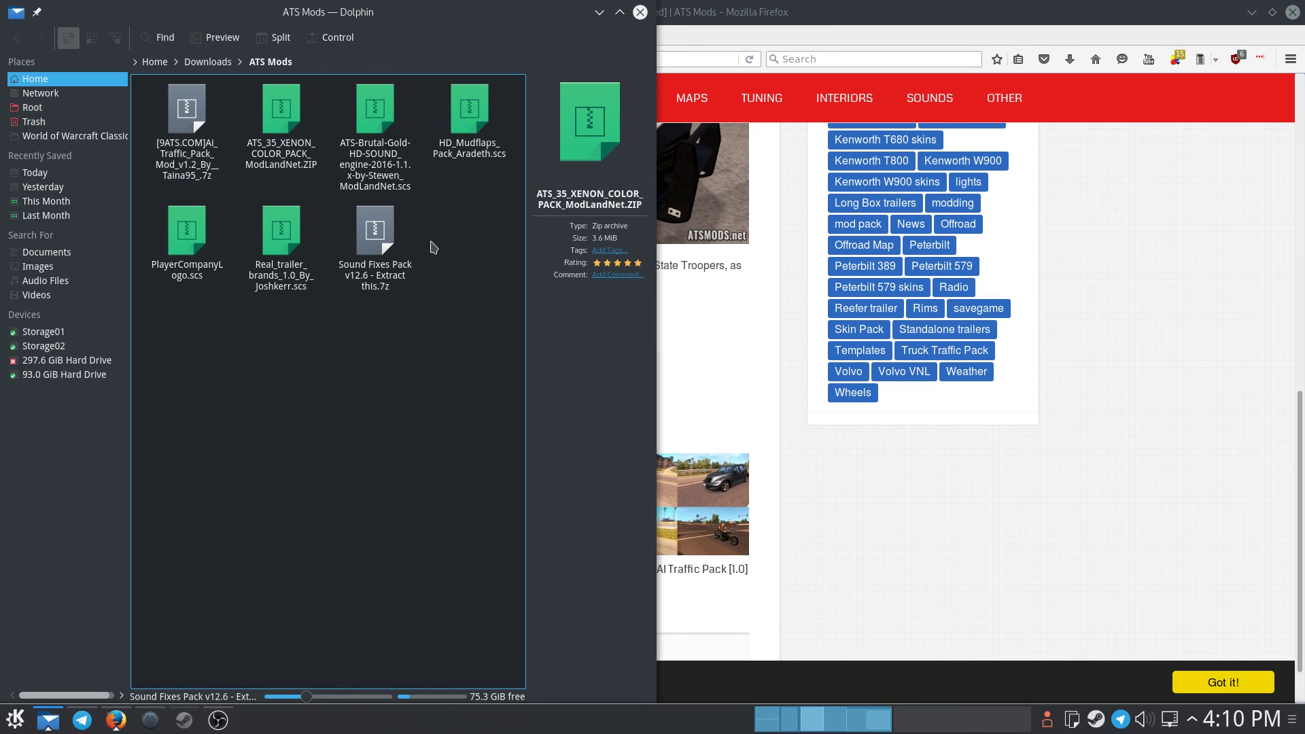
key(alt+Left)
drag(367, 122, 204, 140)
click(189, 135)
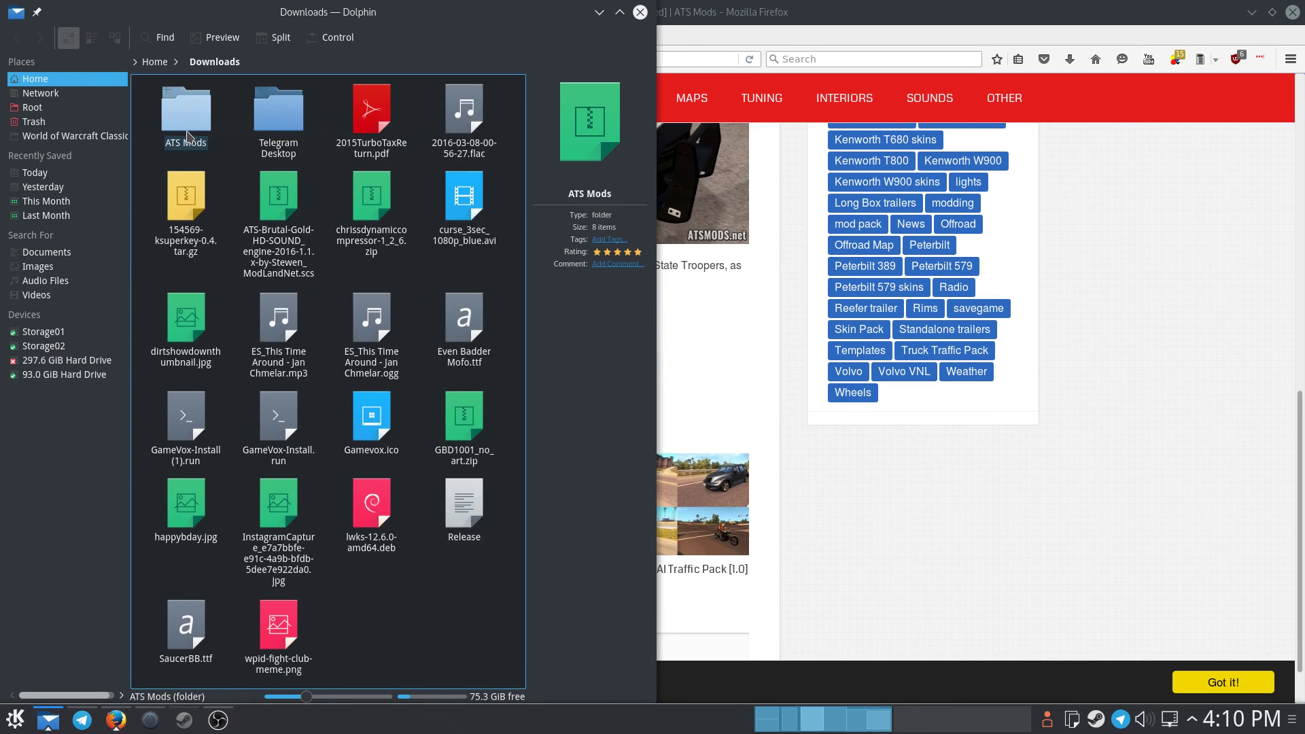
click(188, 135)
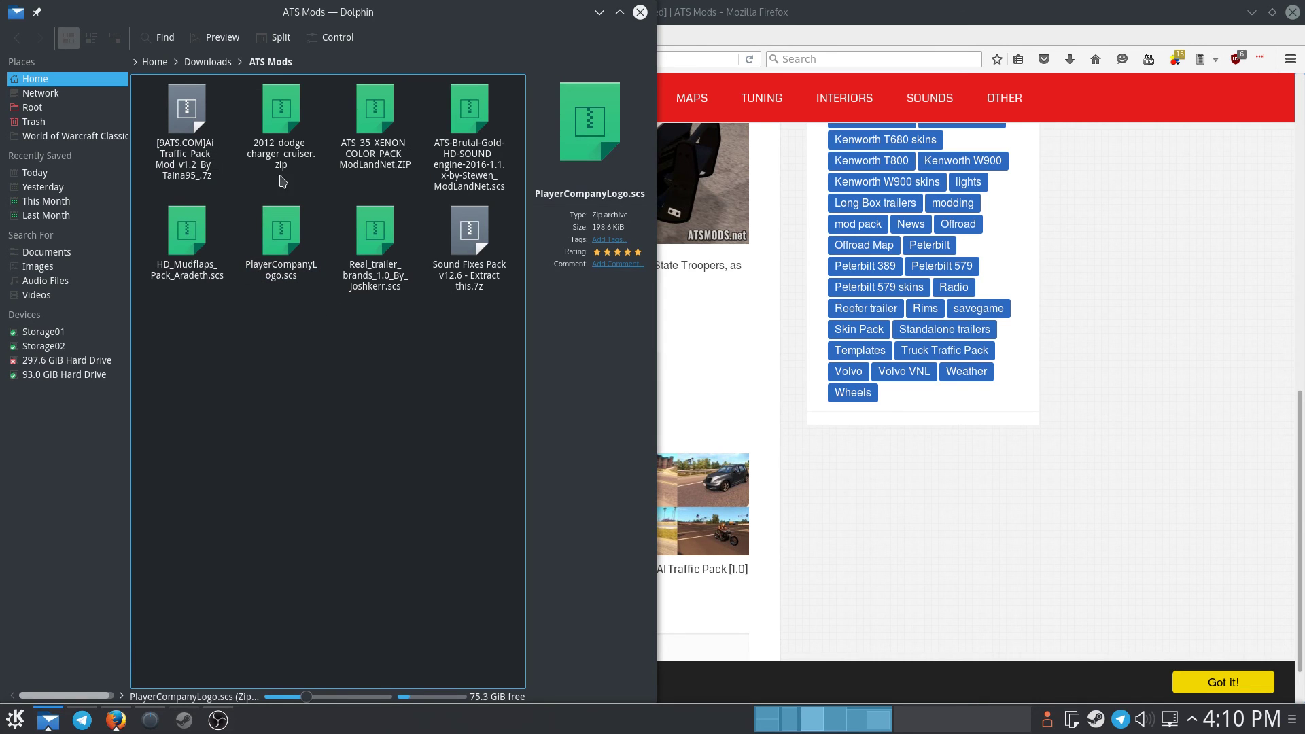
click(285, 131)
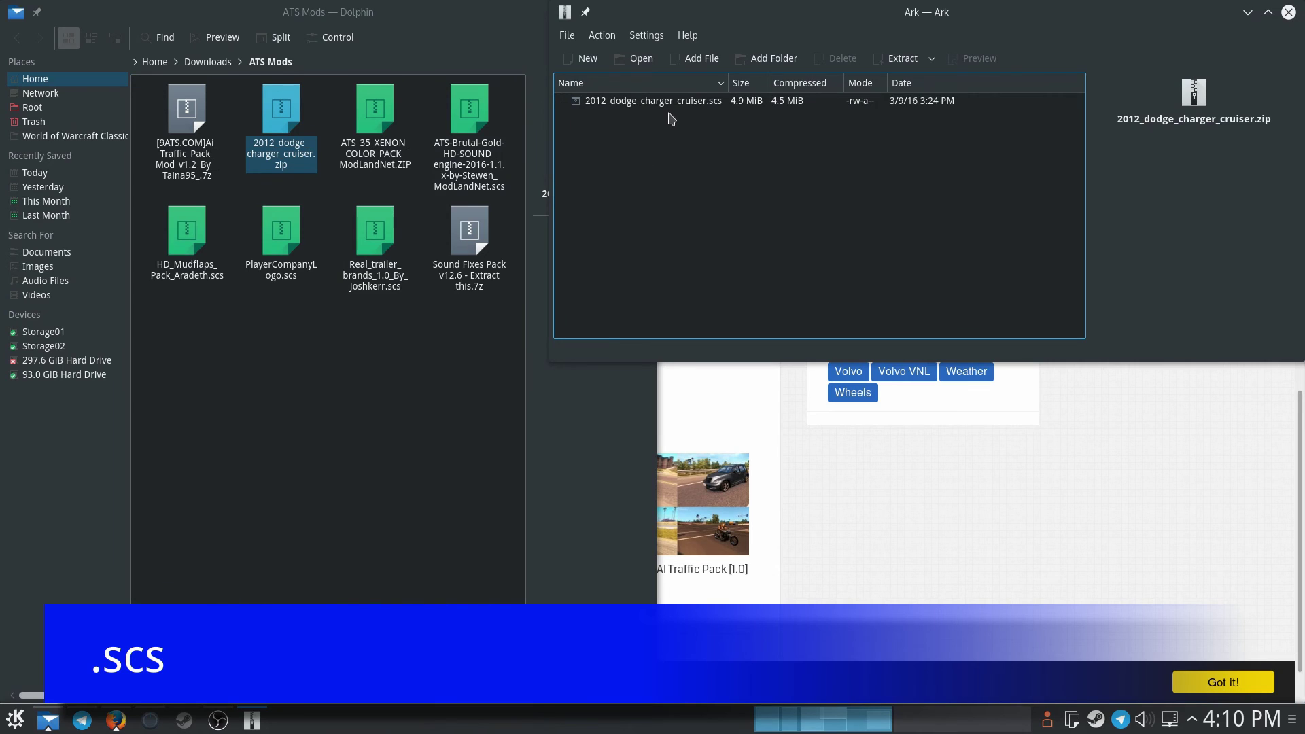
Extract 2012_dodge_charger_cruiser.scs into ATS Mods, close Ark, and trash the original zip
drag(647, 111, 283, 405)
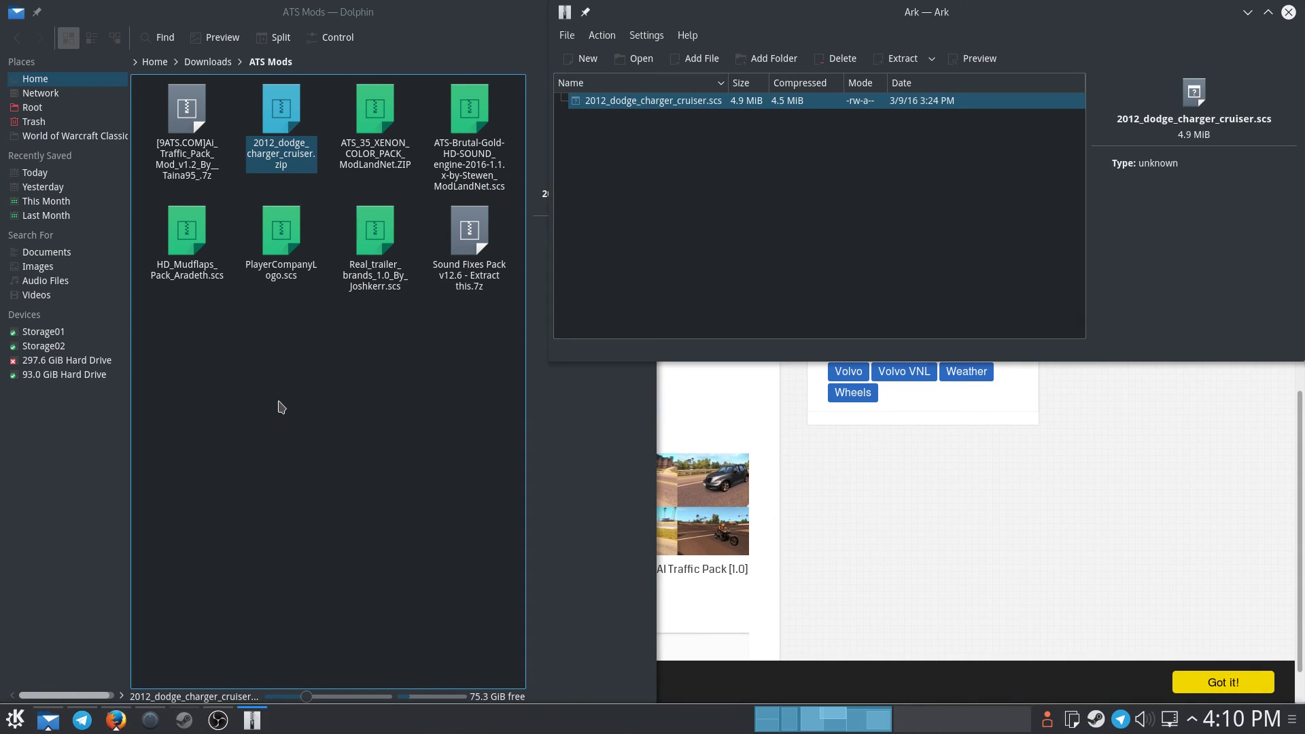
click(1289, 11)
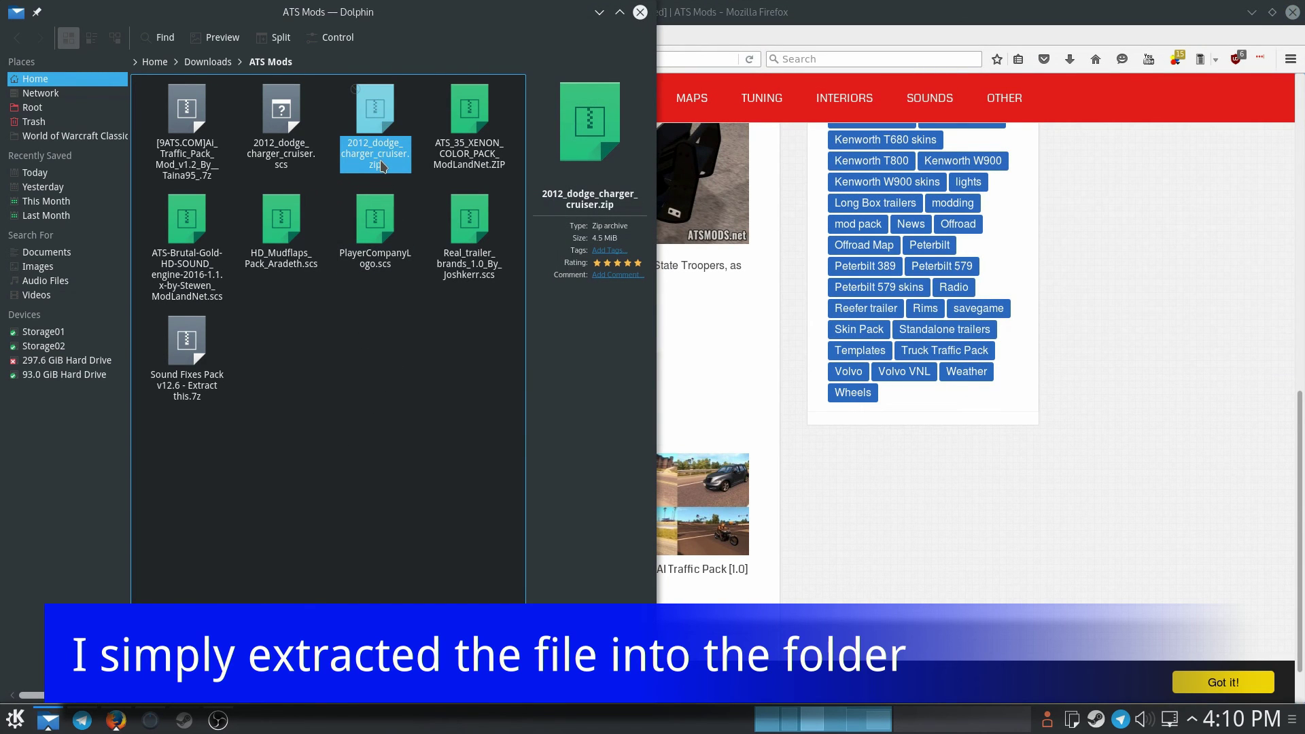
key(Delete)
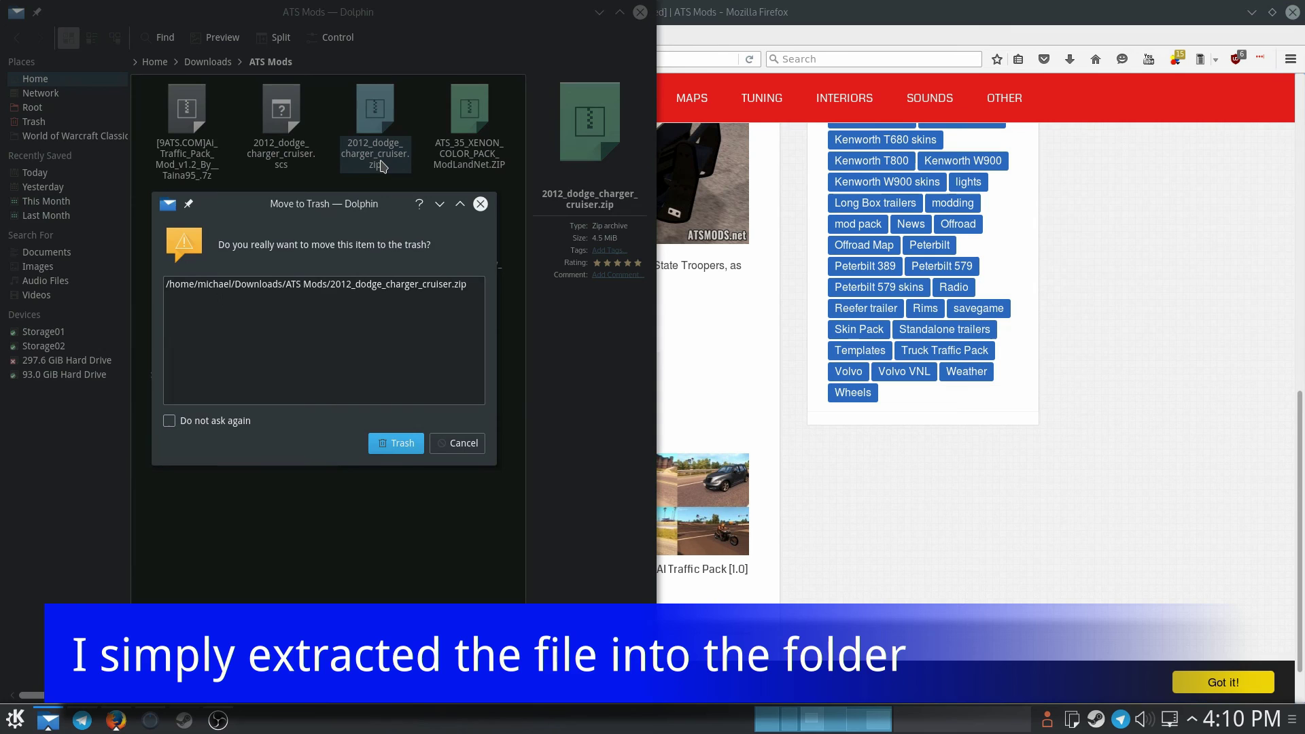
key(Return)
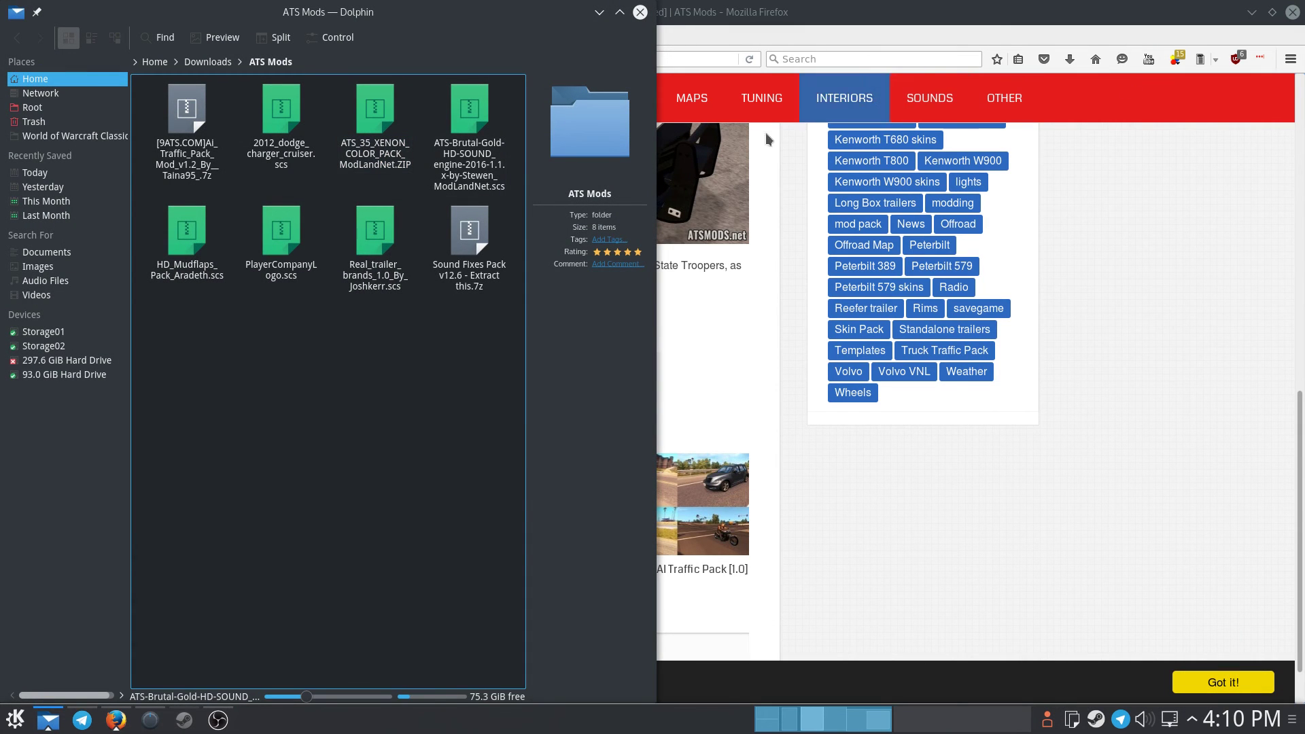
click(55, 728)
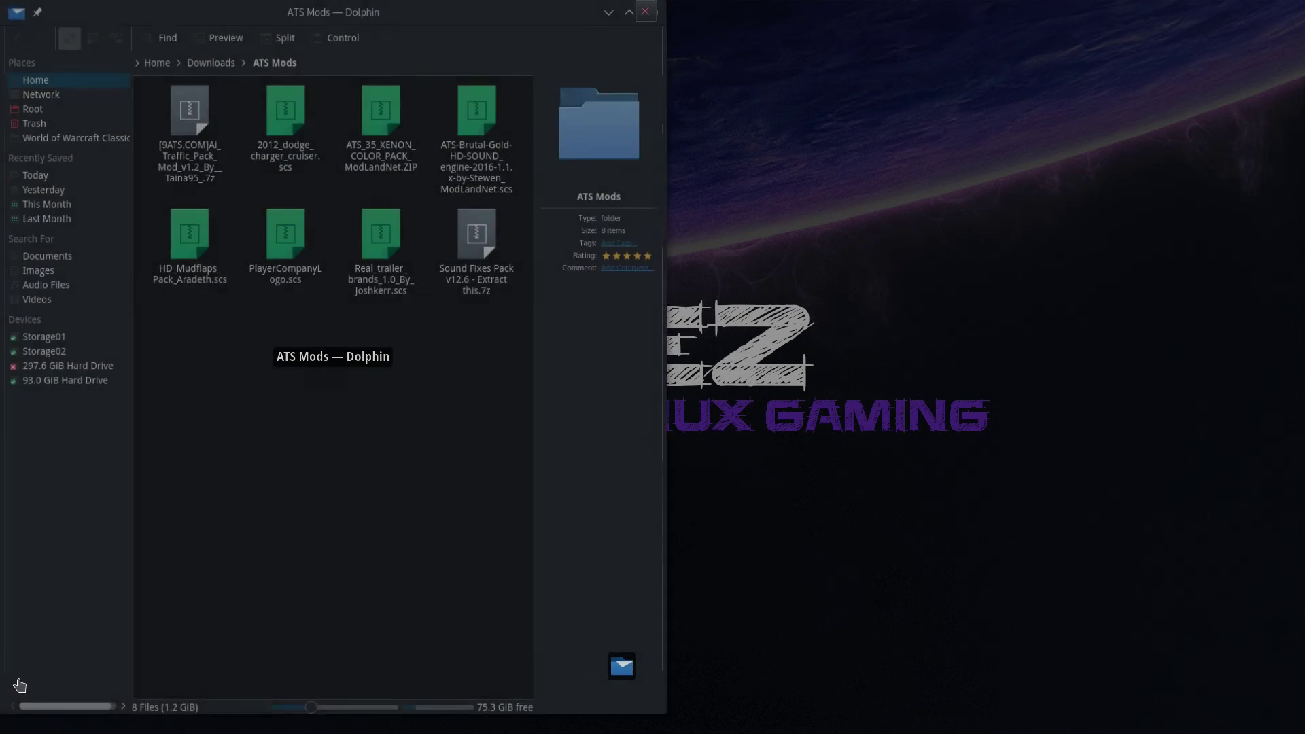
click(314, 498)
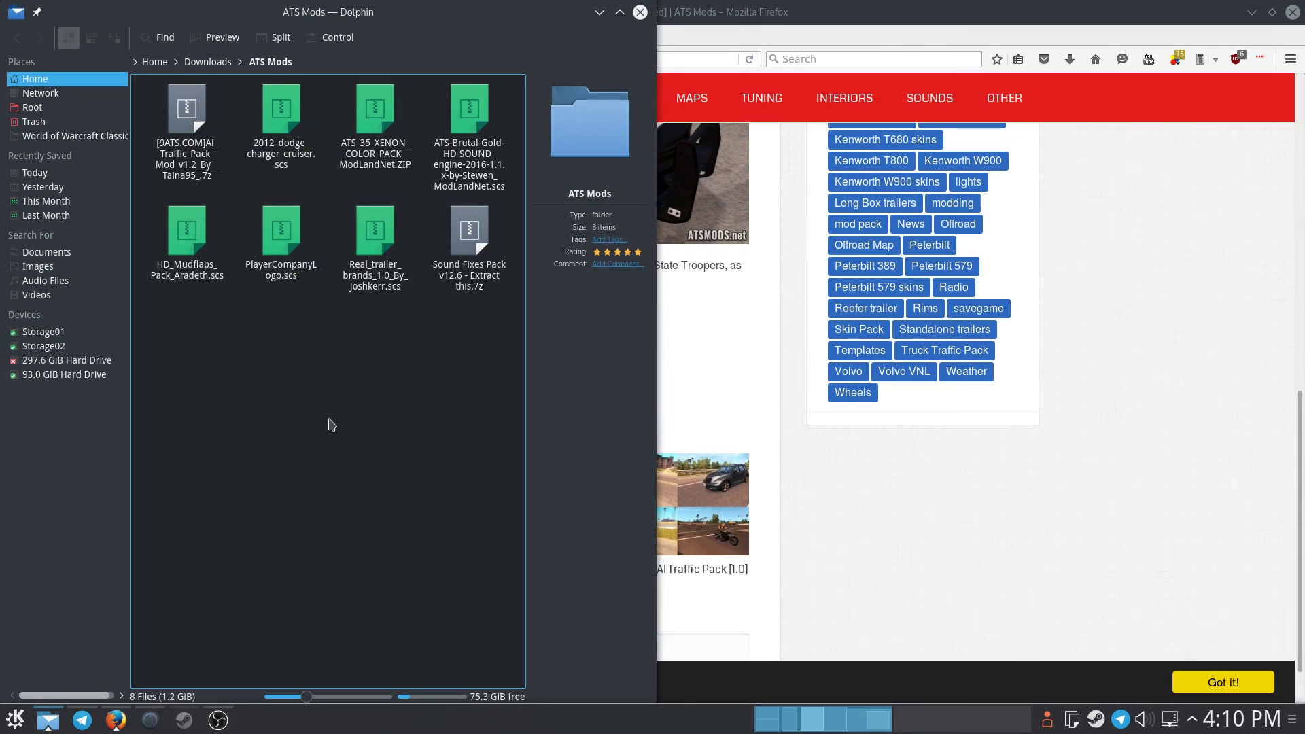
Open a second Dolphin window on Home with hidden folders like .steam, .local and .wine shown
click(17, 726)
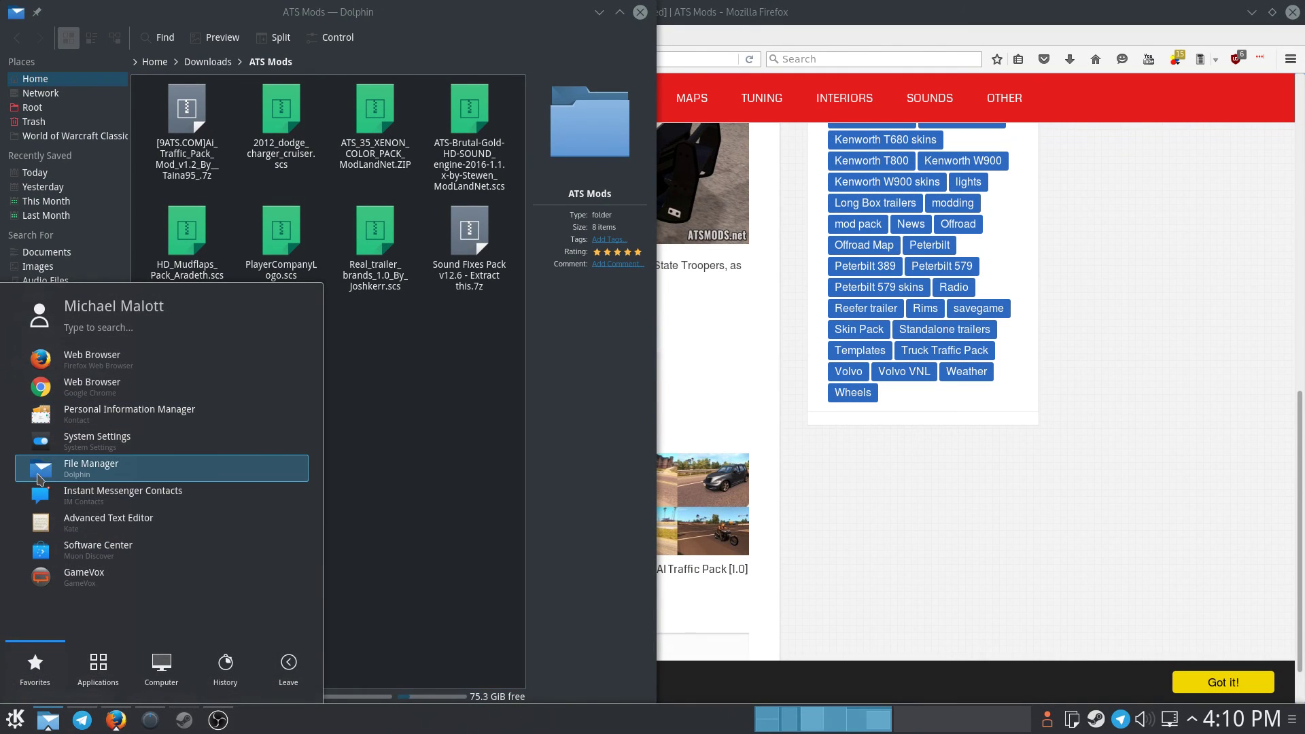
click(149, 547)
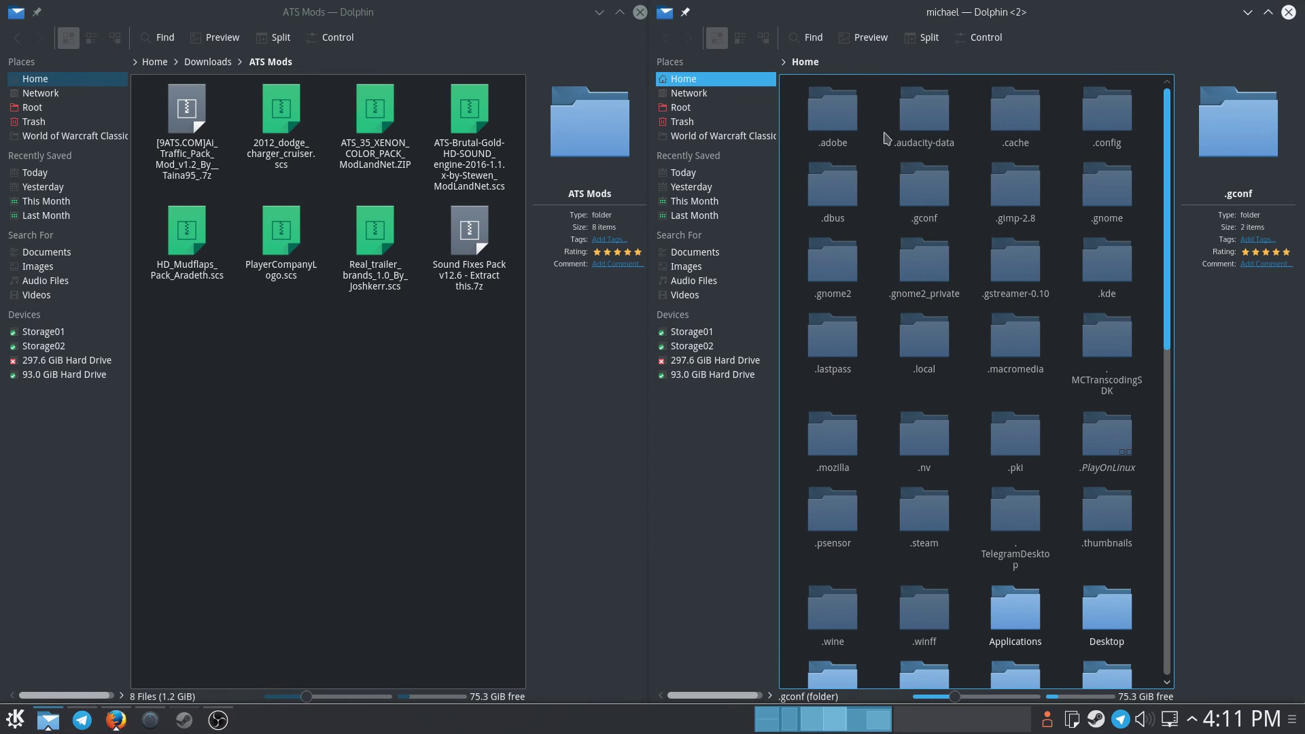
click(1004, 39)
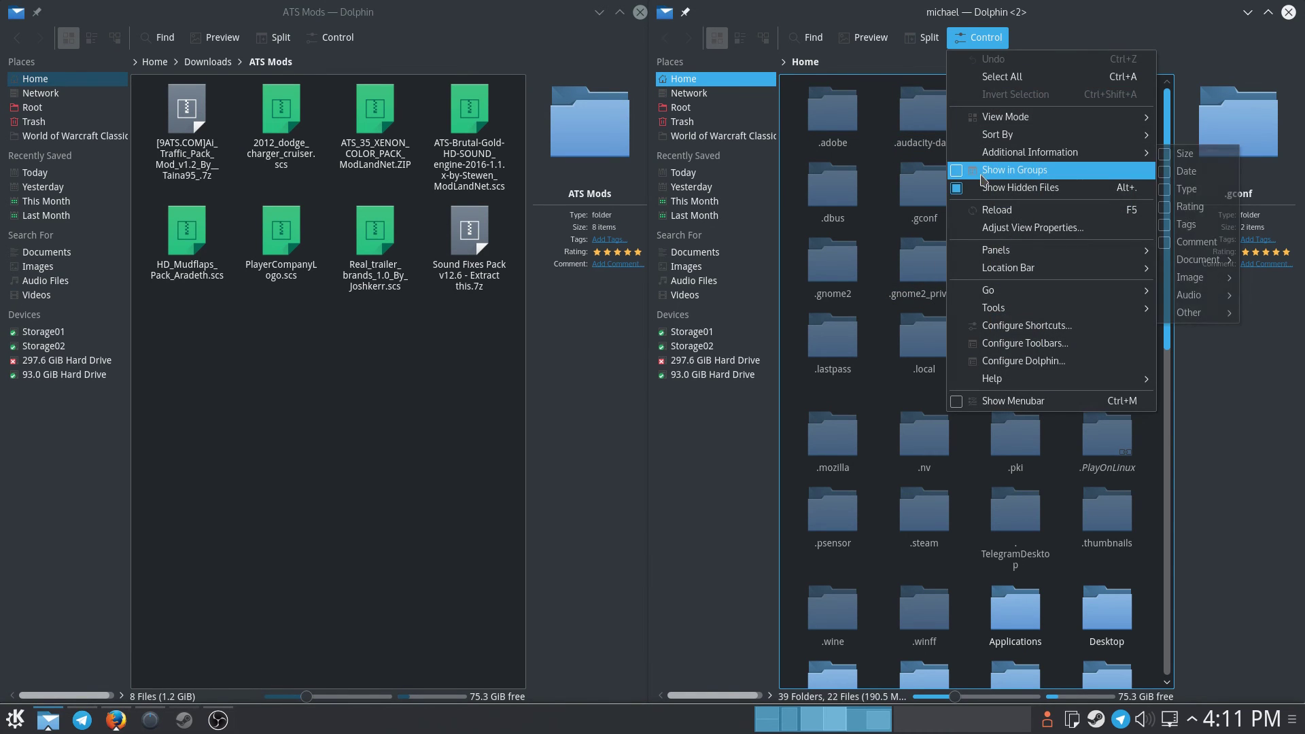
click(999, 170)
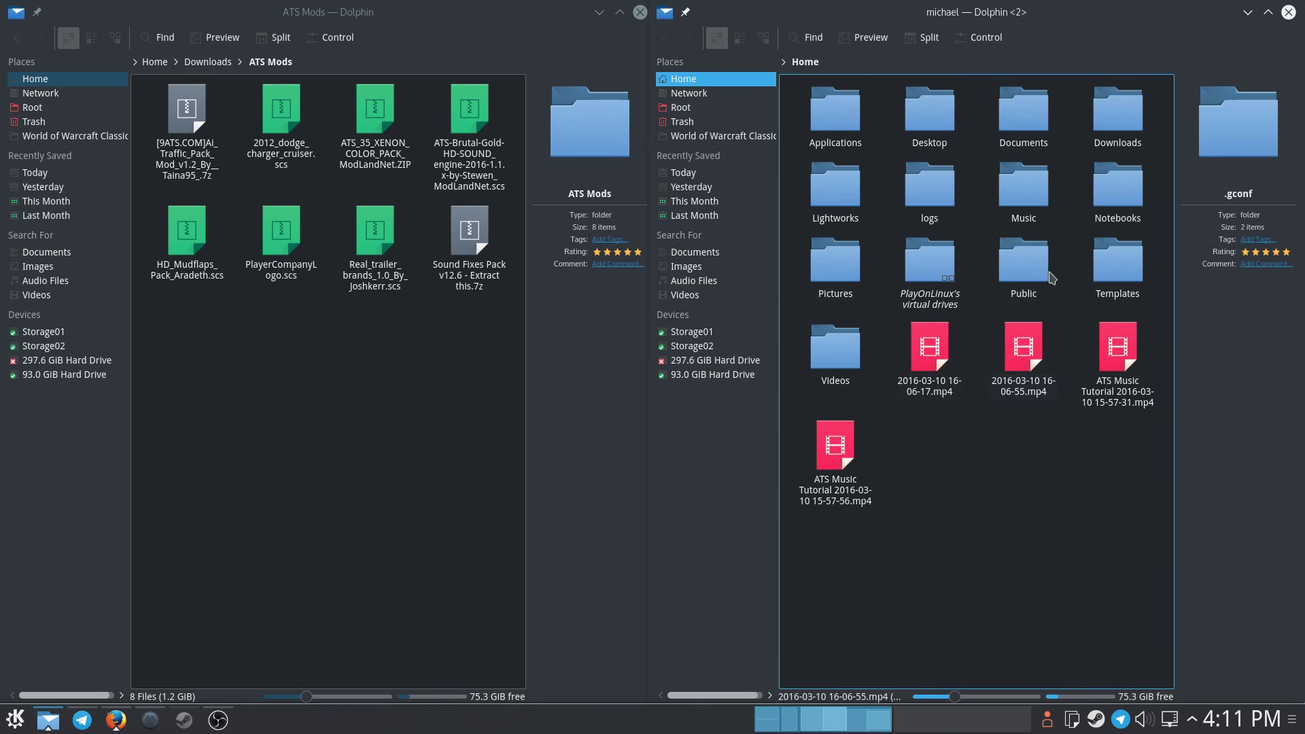
click(994, 42)
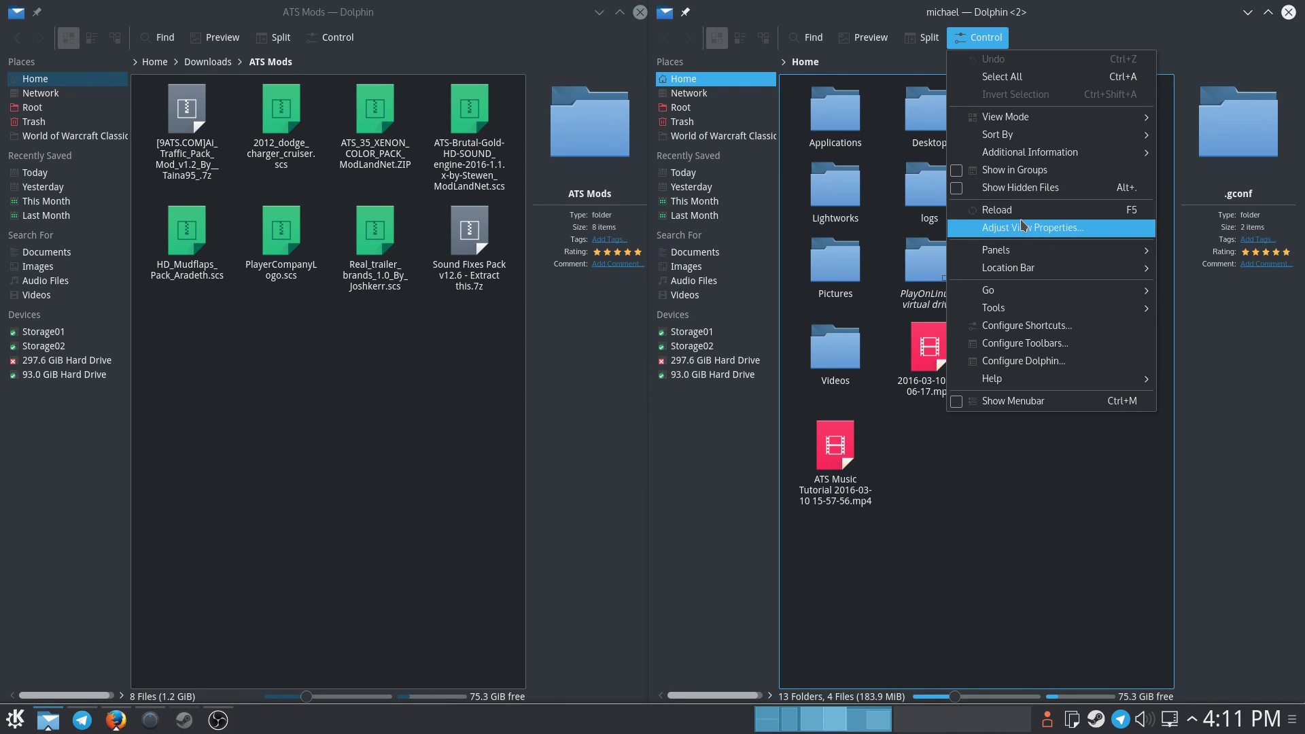
key(ctrl+h)
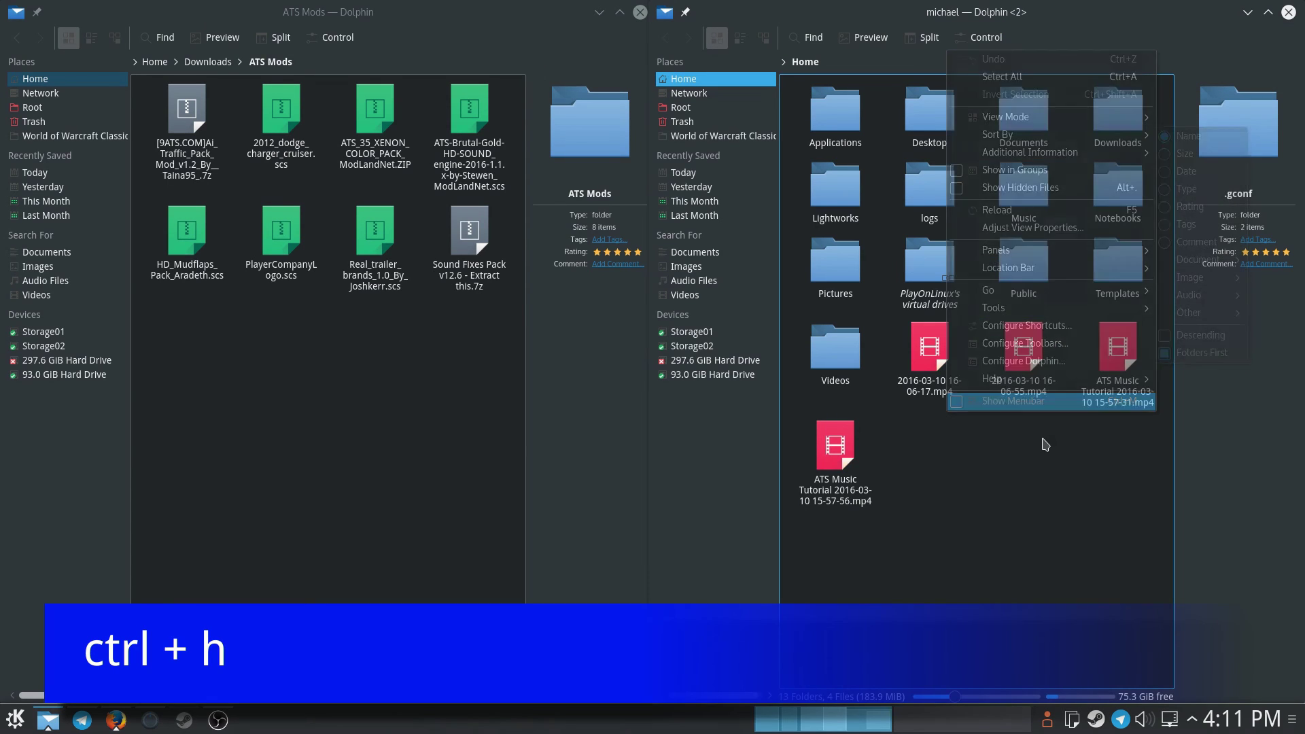
click(991, 42)
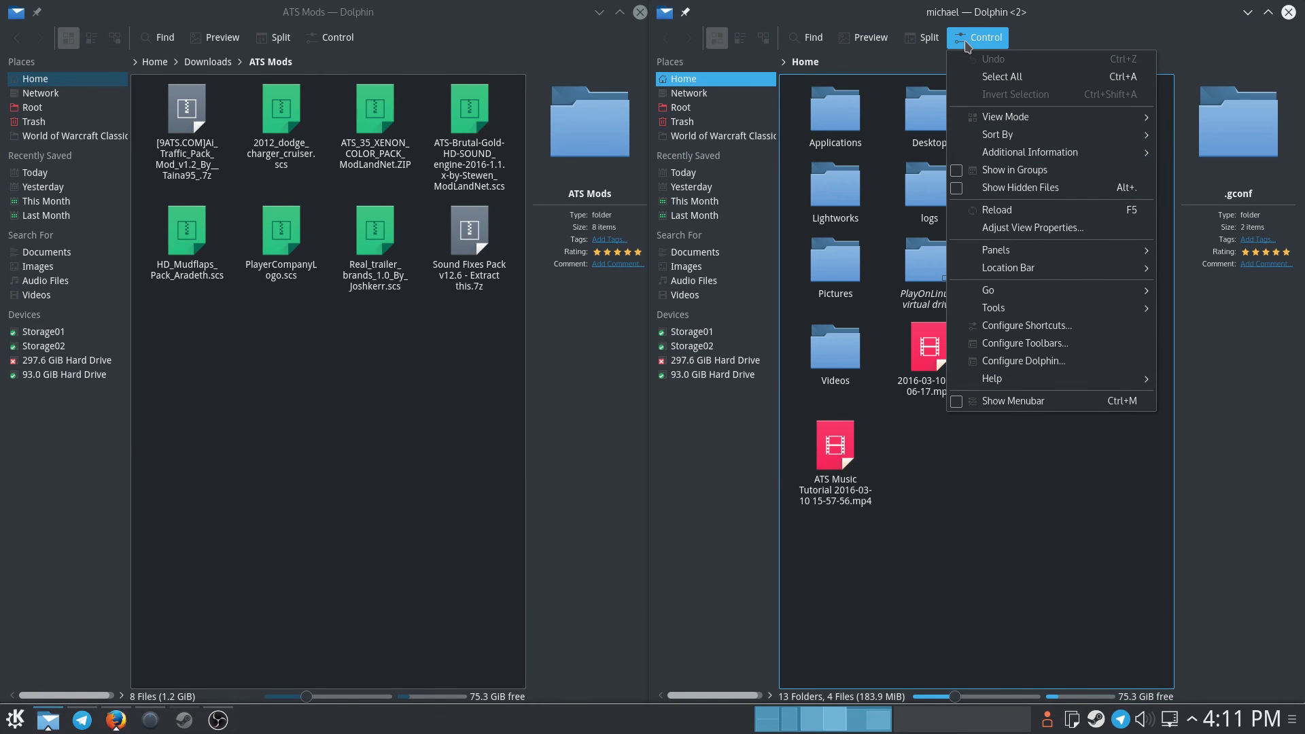
click(967, 44)
click(961, 42)
click(1019, 187)
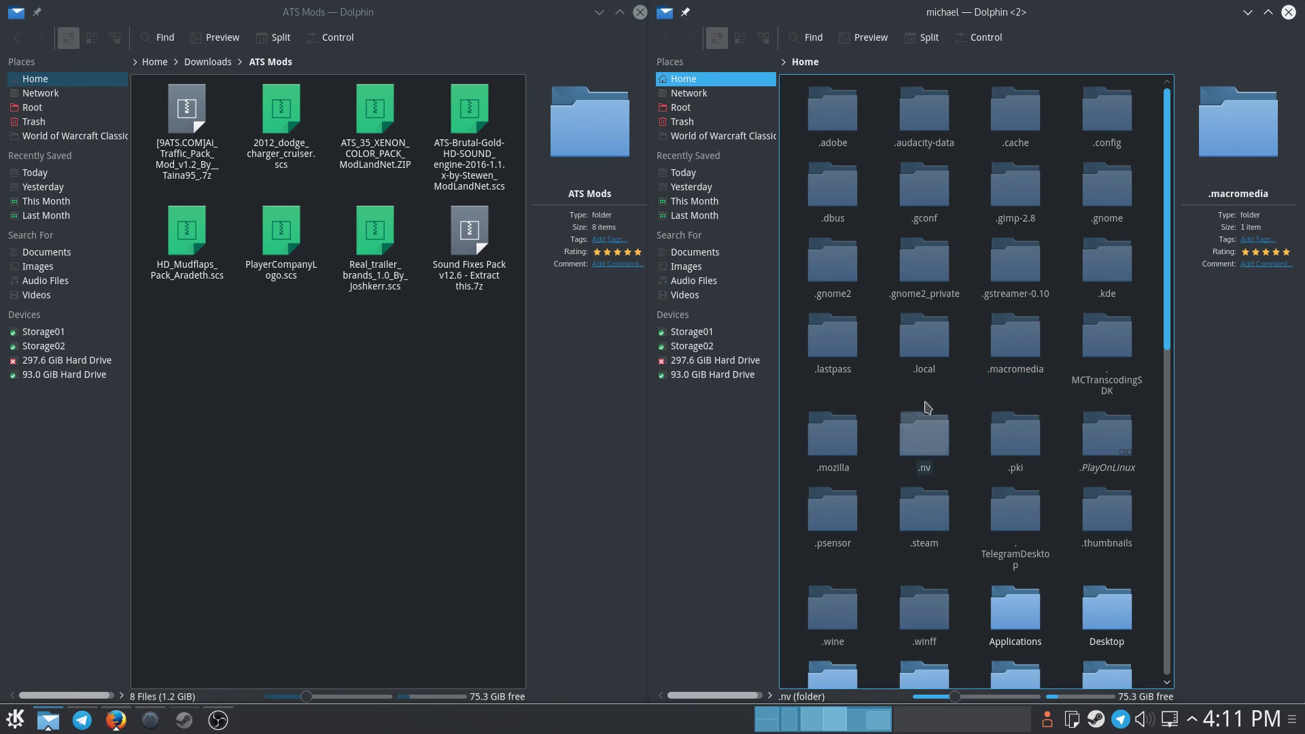
Copy 2012_dodge_charger_cruiser.scs into .local/share/American Truck Simulator/mod
double_click(921, 378)
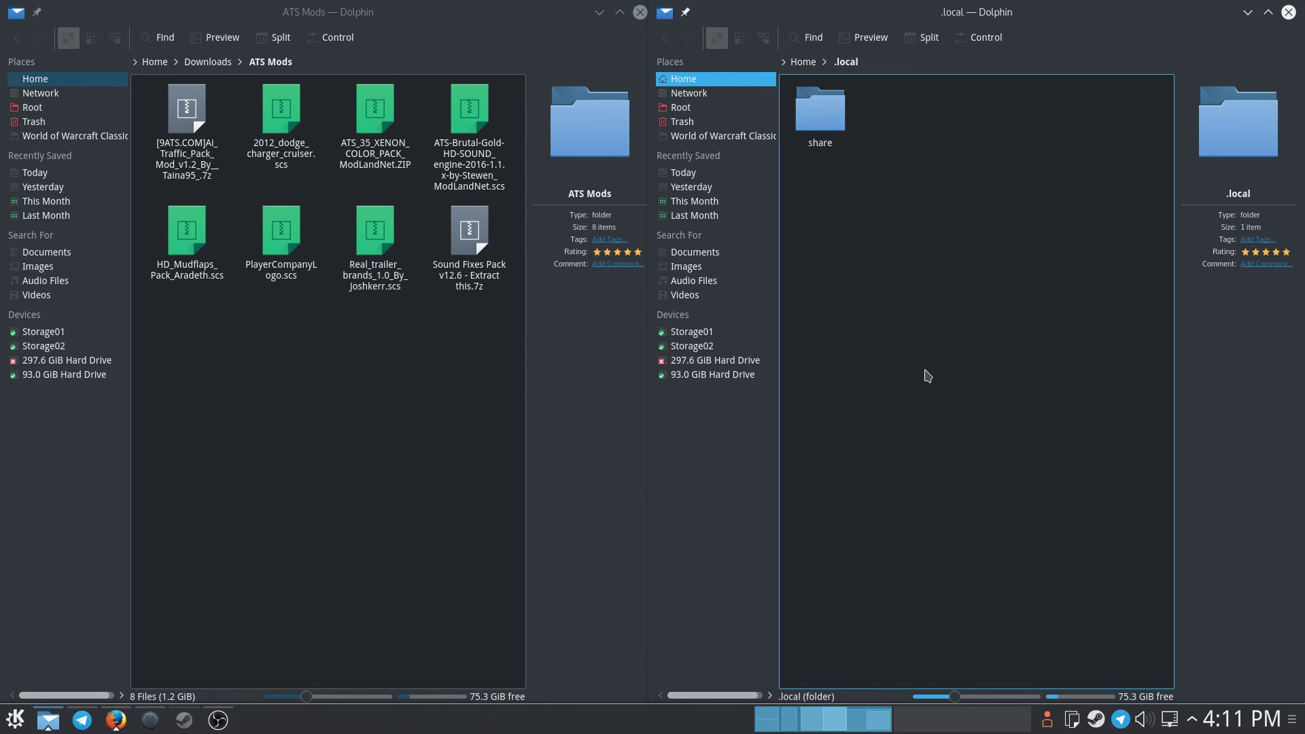
double_click(823, 126)
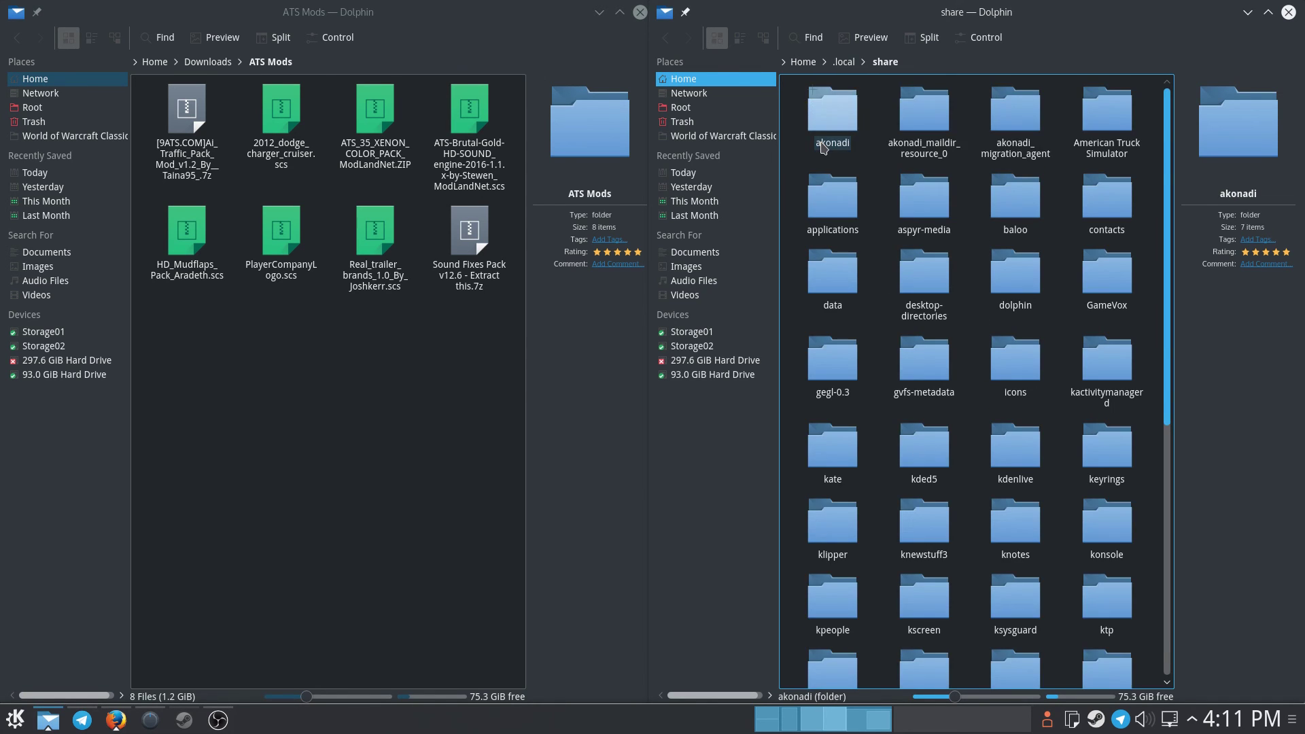
double_click(1101, 147)
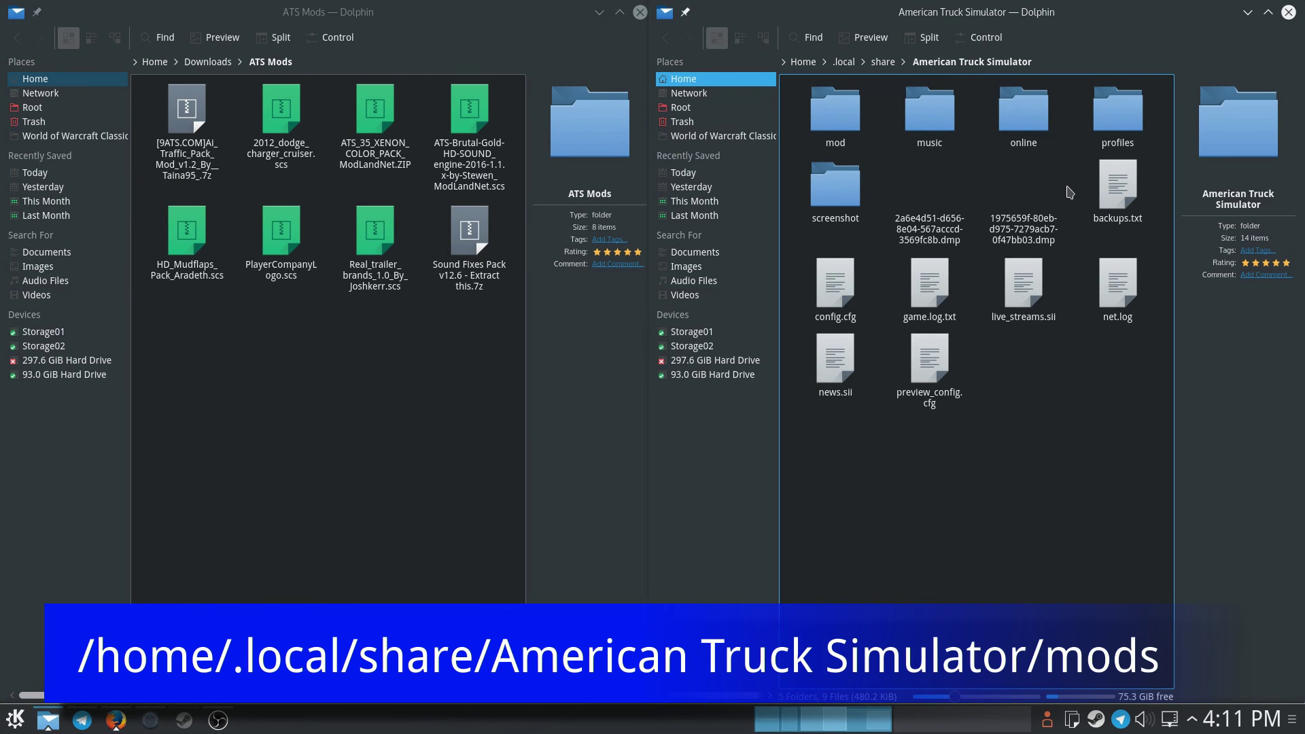
double_click(835, 113)
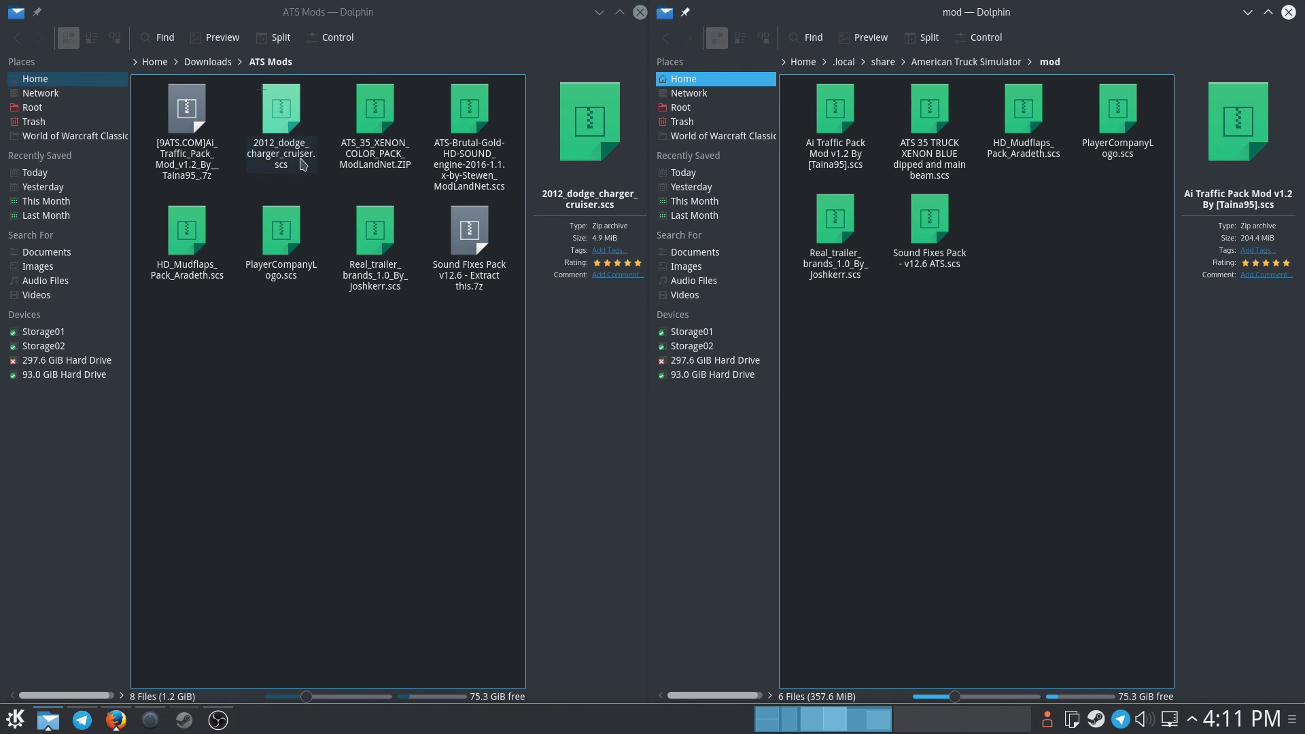
drag(304, 131, 1037, 204)
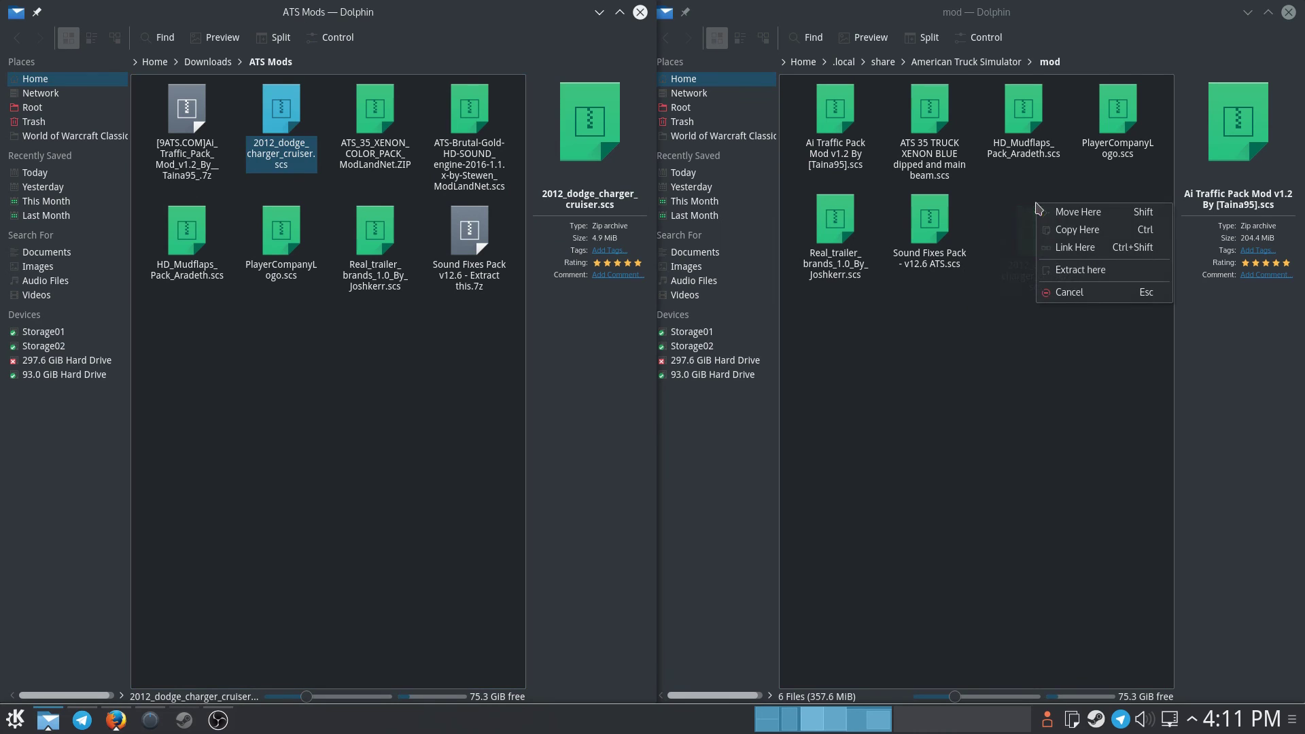
click(1077, 229)
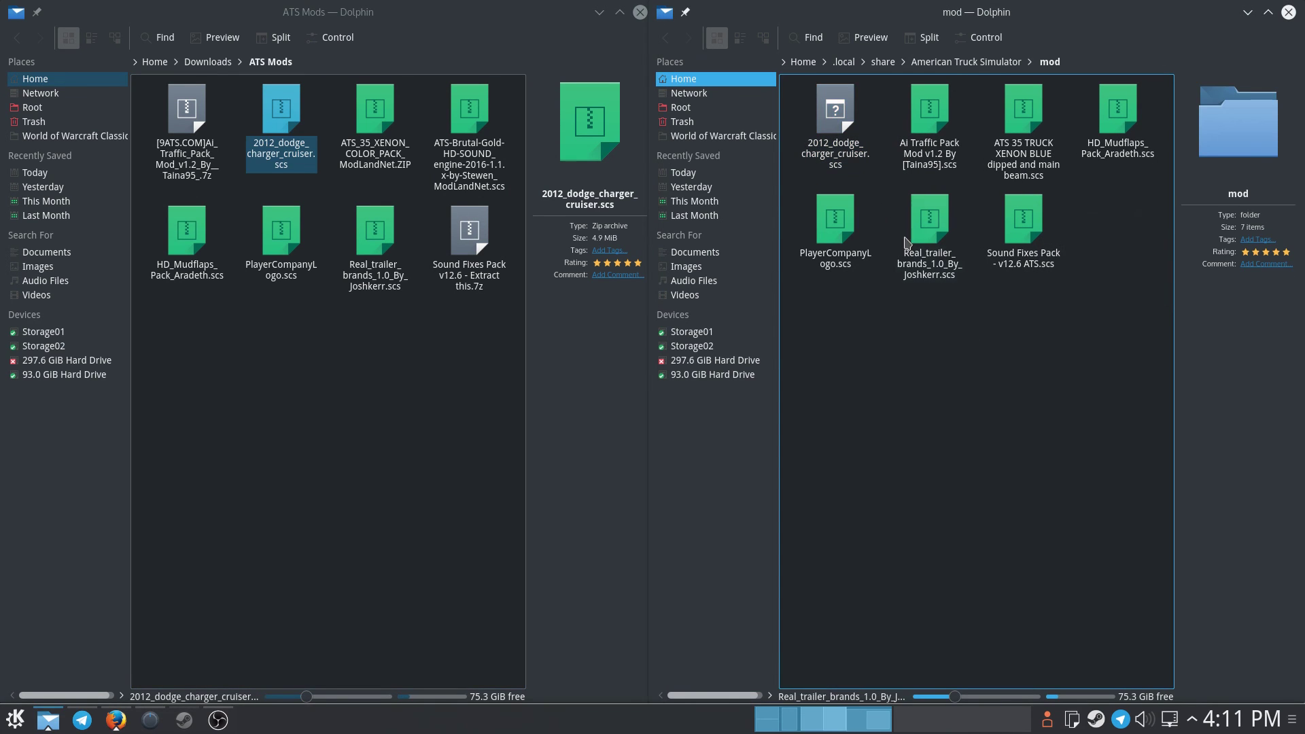
click(184, 719)
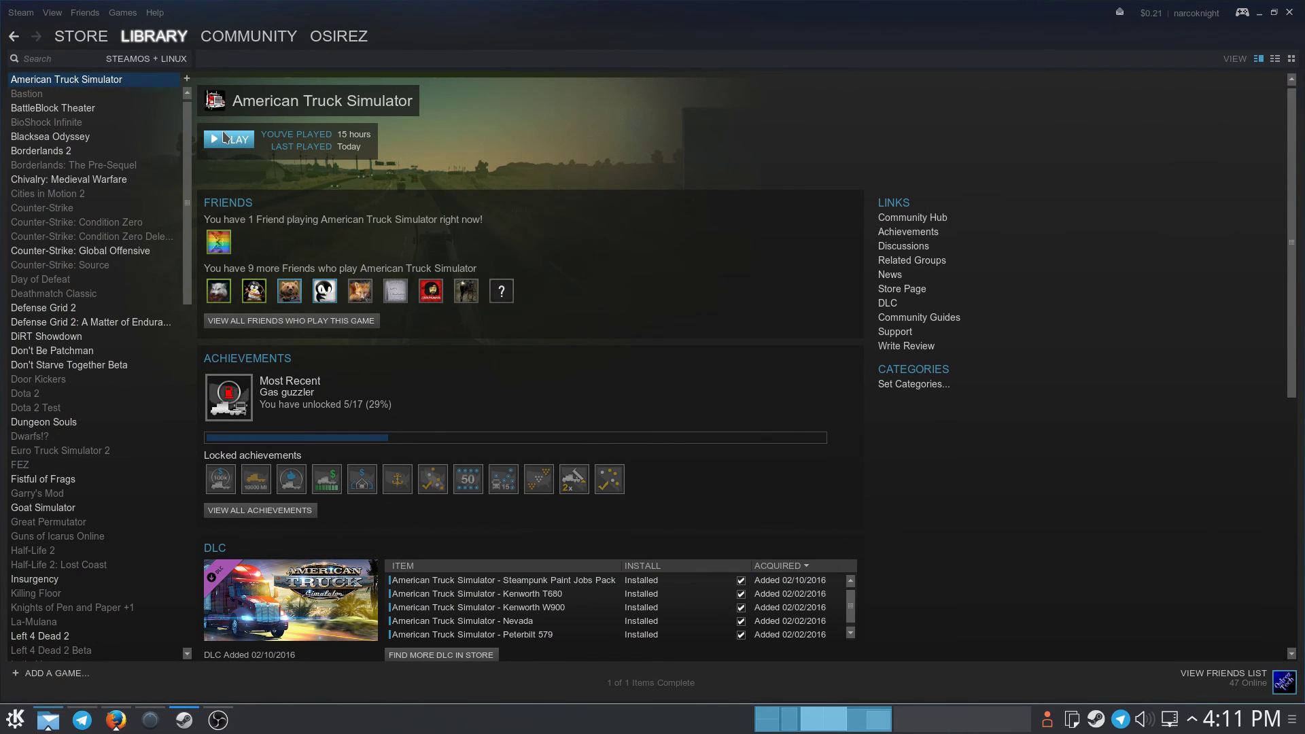
Launch American Truck Simulator from Steam in normal mode rather than Safe Mode
click(225, 138)
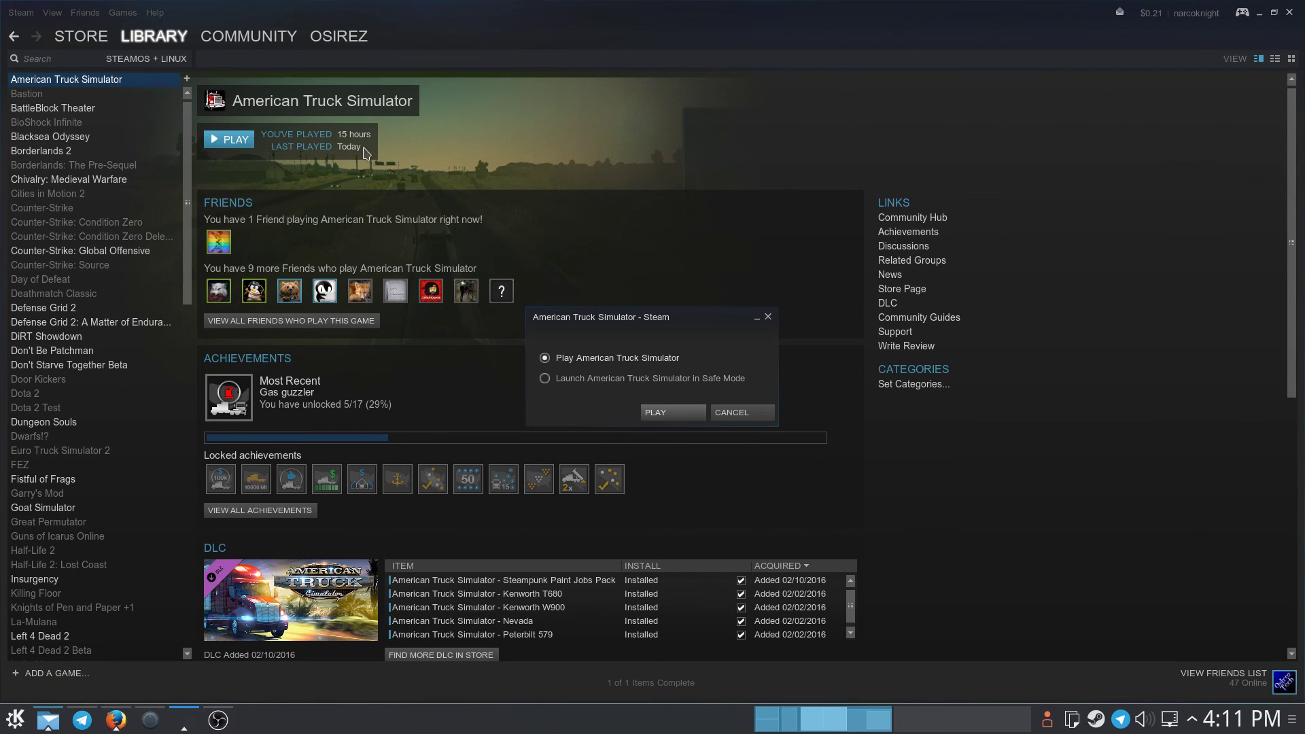
click(655, 413)
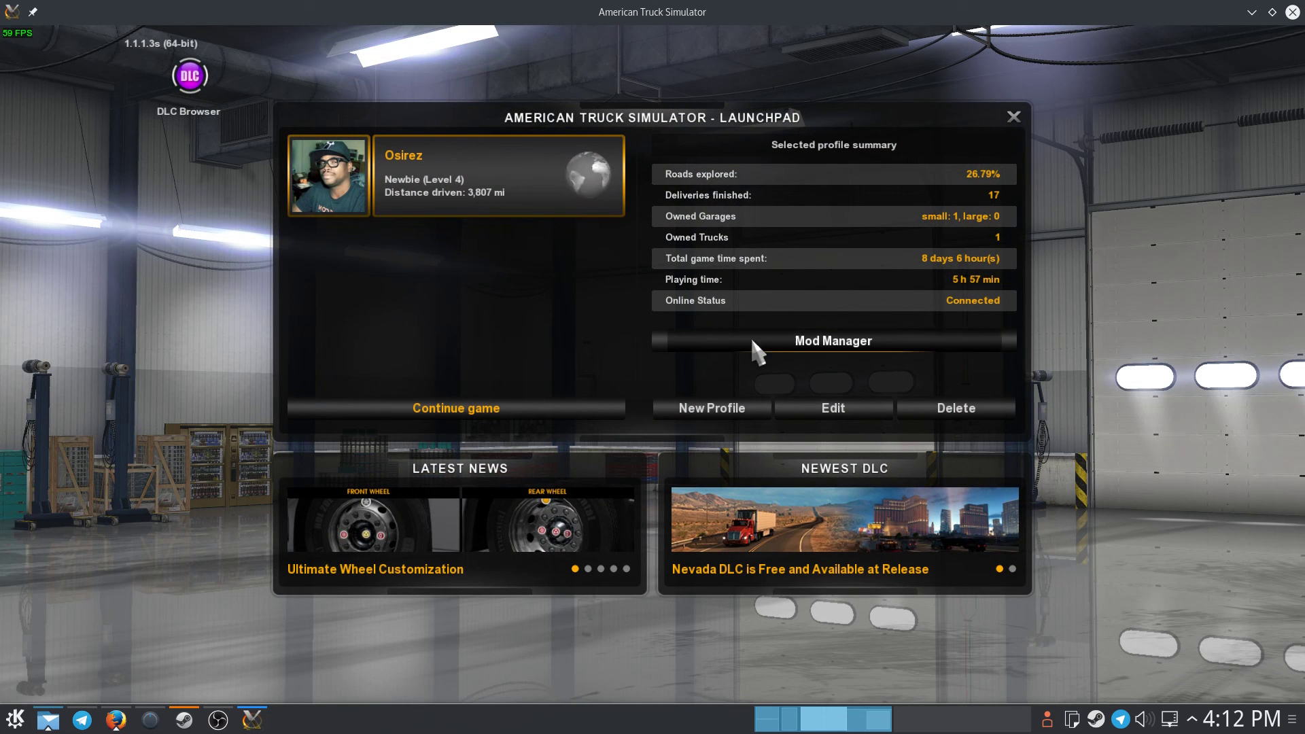
Activate the Dodge Charger Police Cruiser mod, confirm the changes, and continue the saved game
click(842, 342)
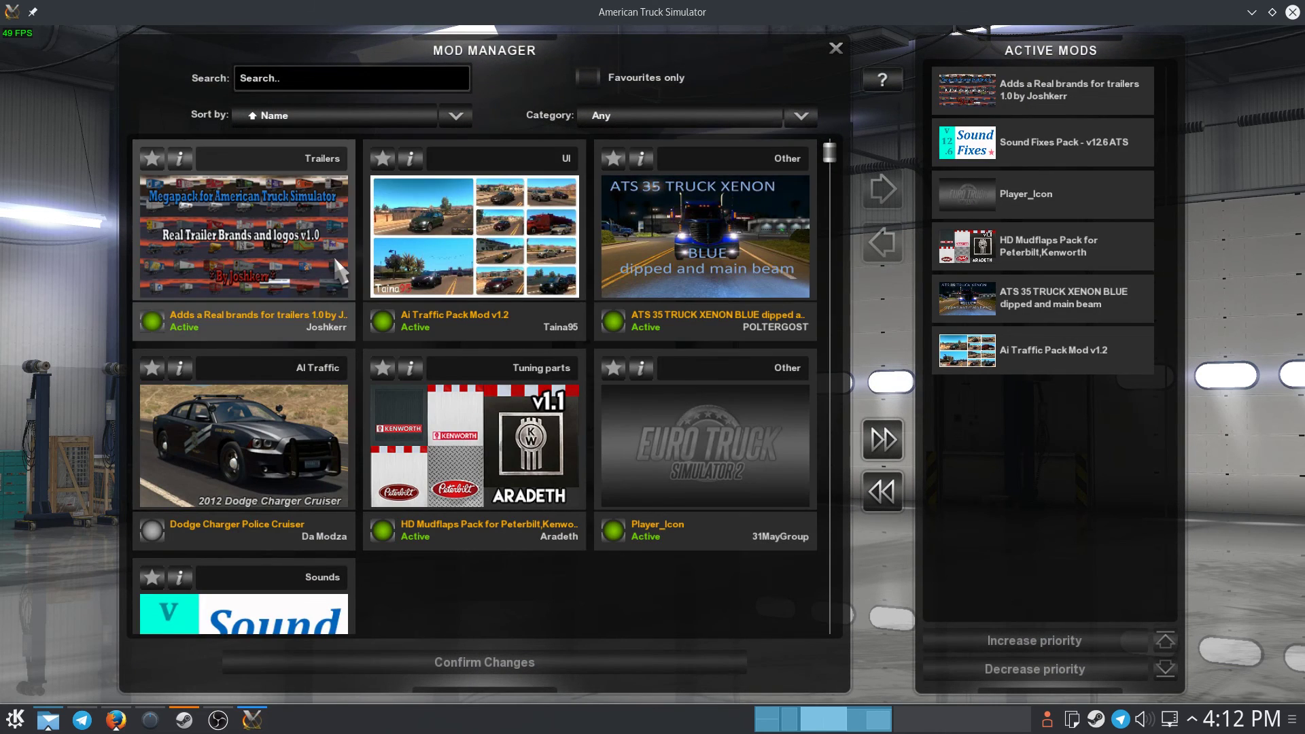
scroll(335, 261, down, 2)
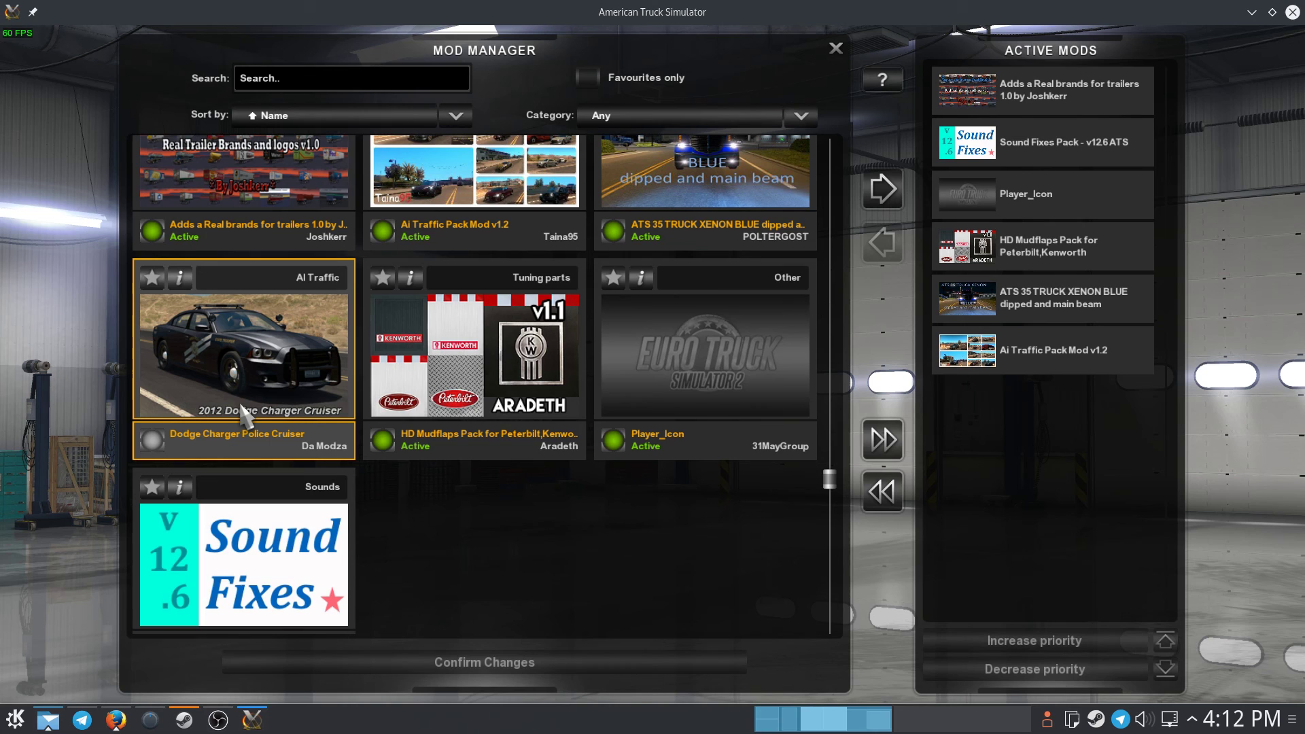
click(892, 198)
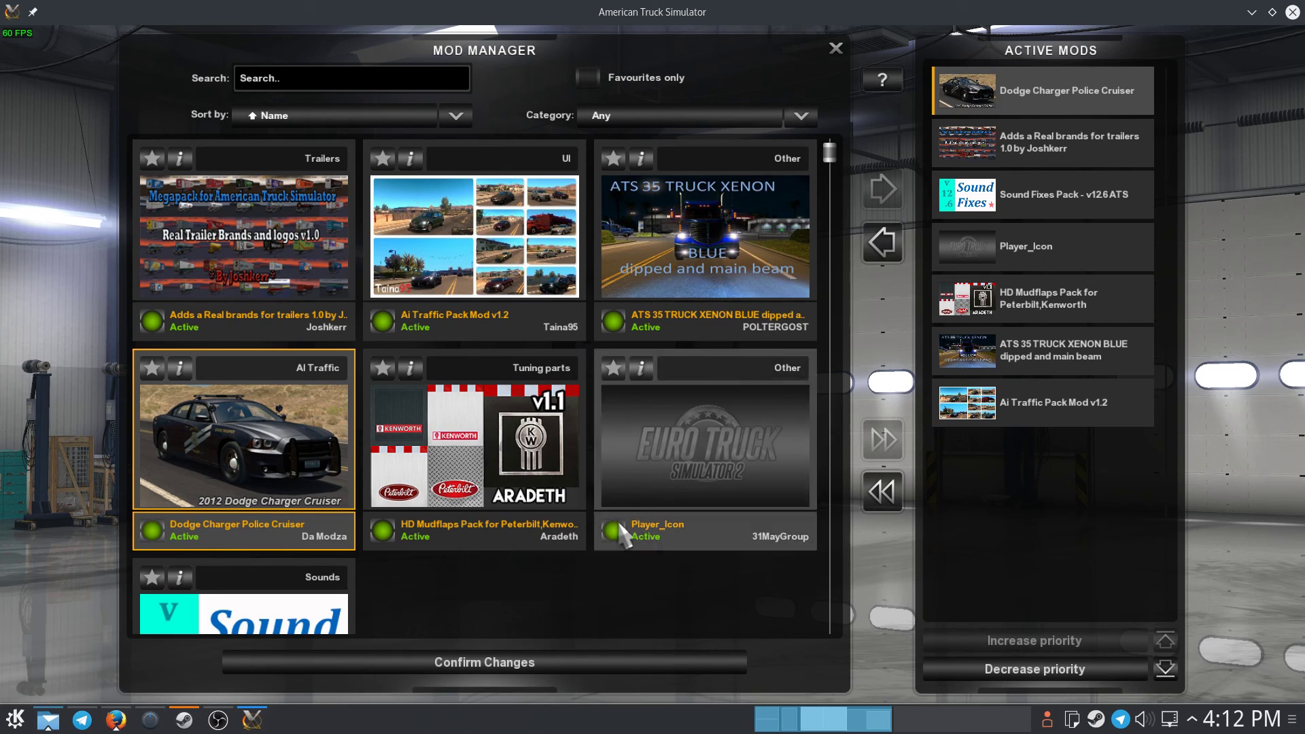
click(521, 665)
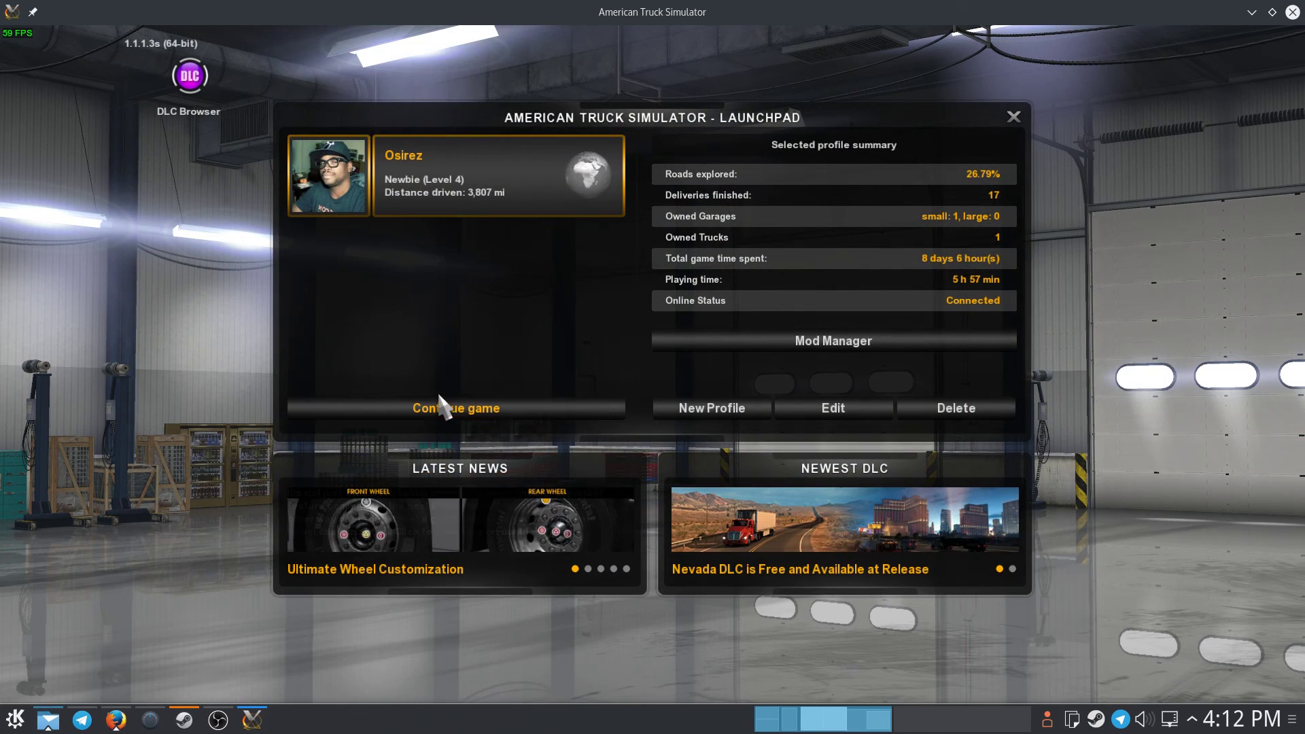
click(440, 405)
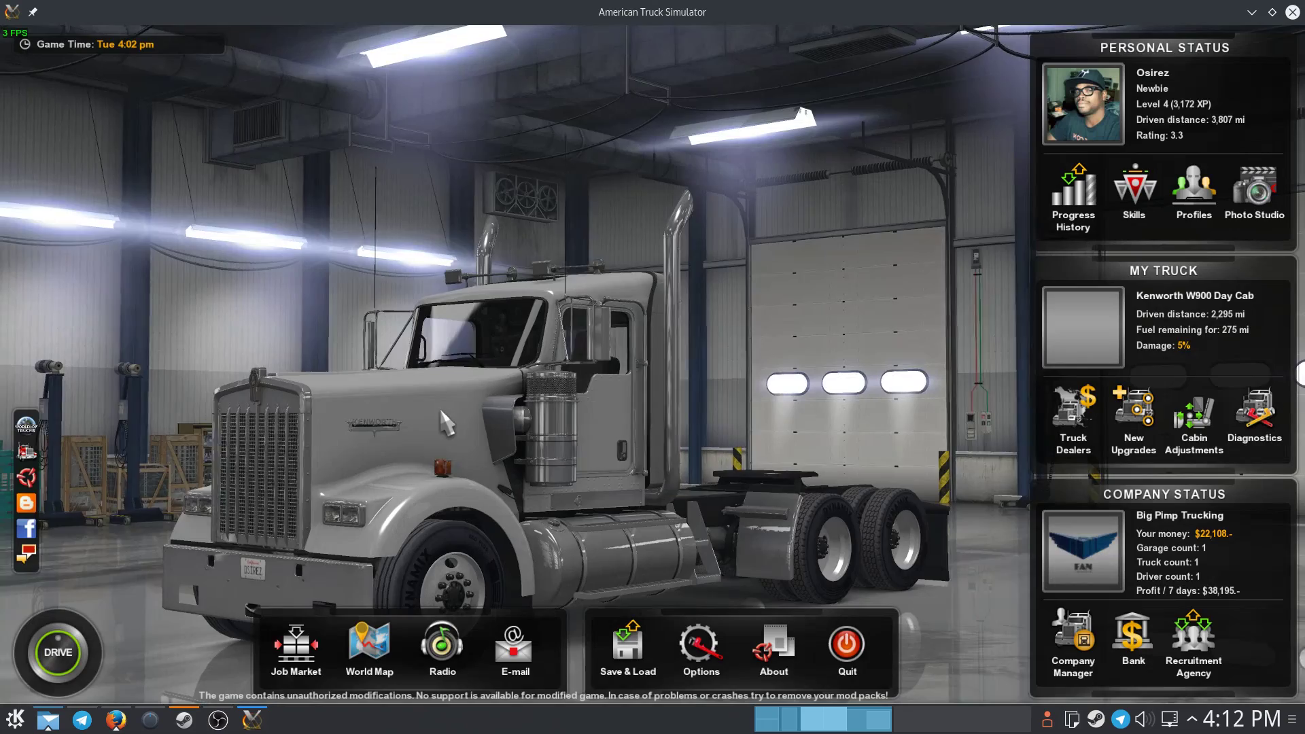
click(50, 650)
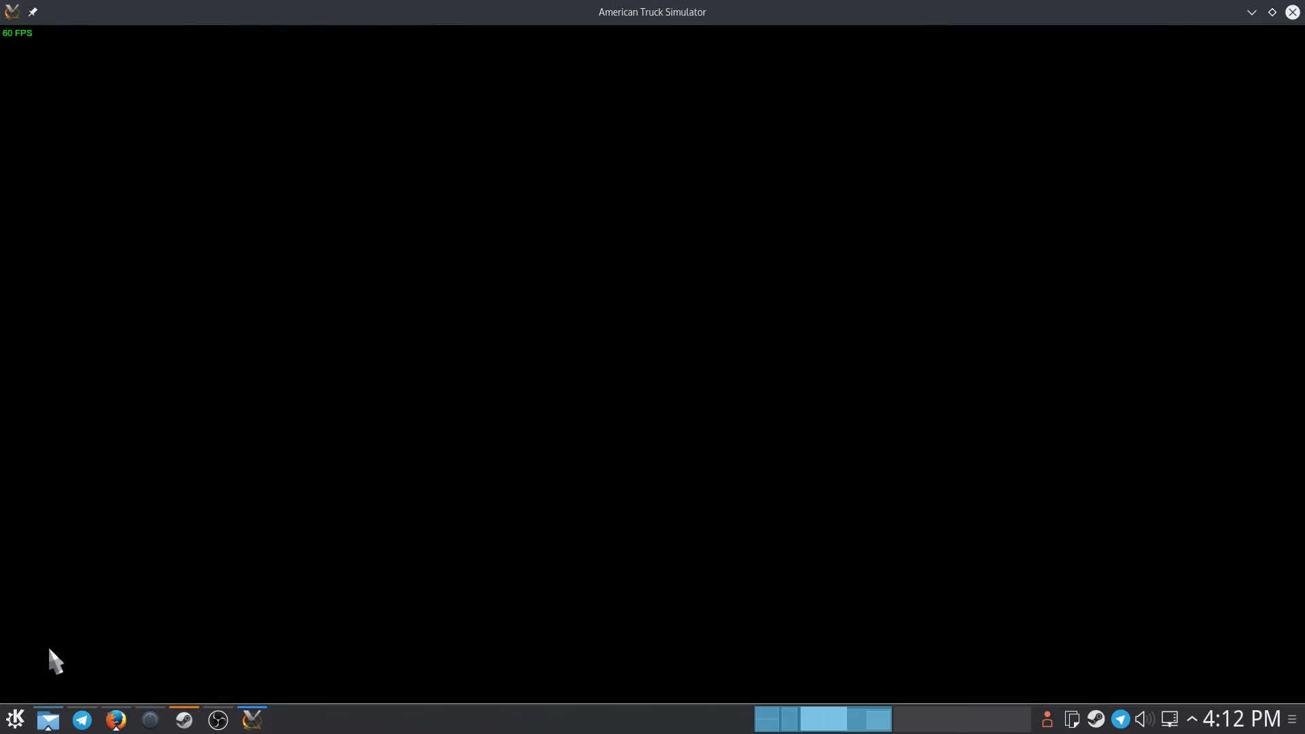